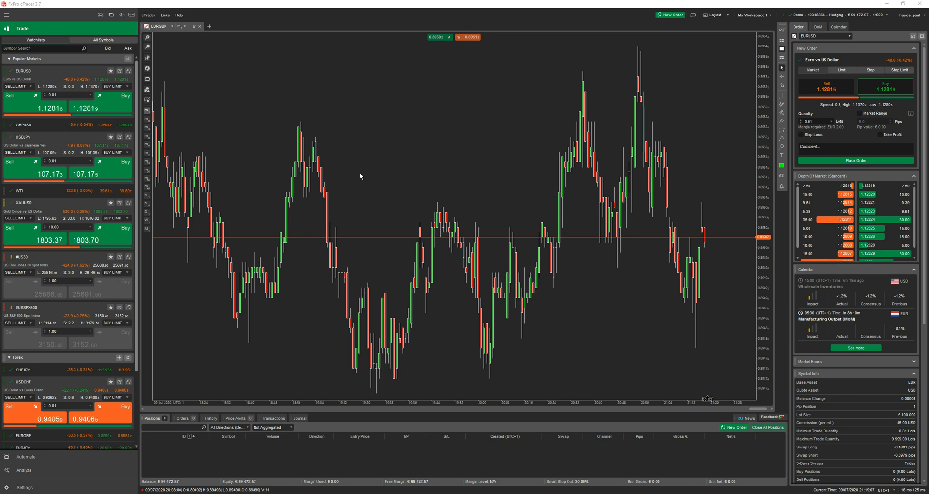
# Create a new cBot from the template, name it Telegram Signals and build it with Ctrl+B
pyautogui.click(28, 458)
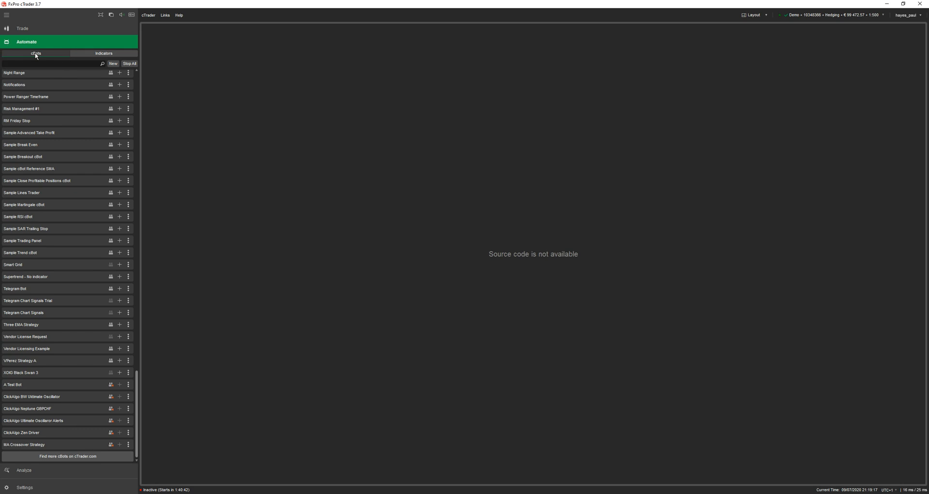
pyautogui.click(113, 64)
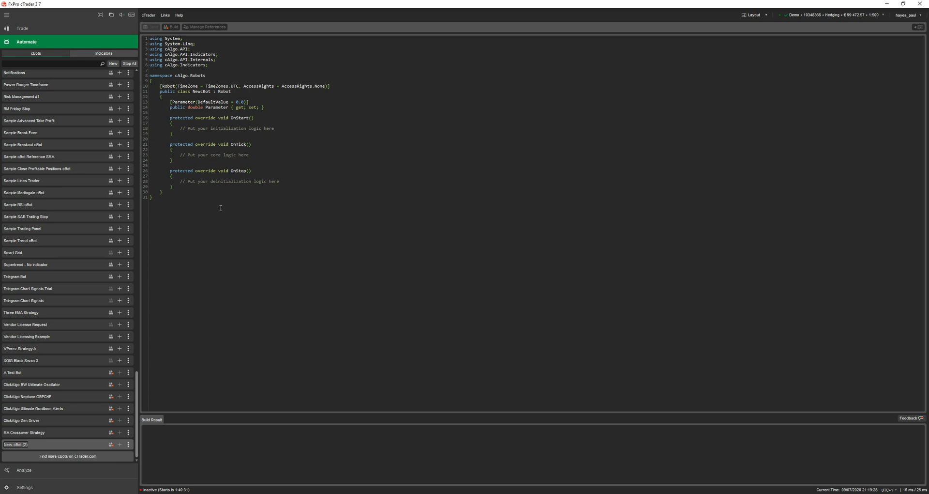
pyautogui.write('Te')
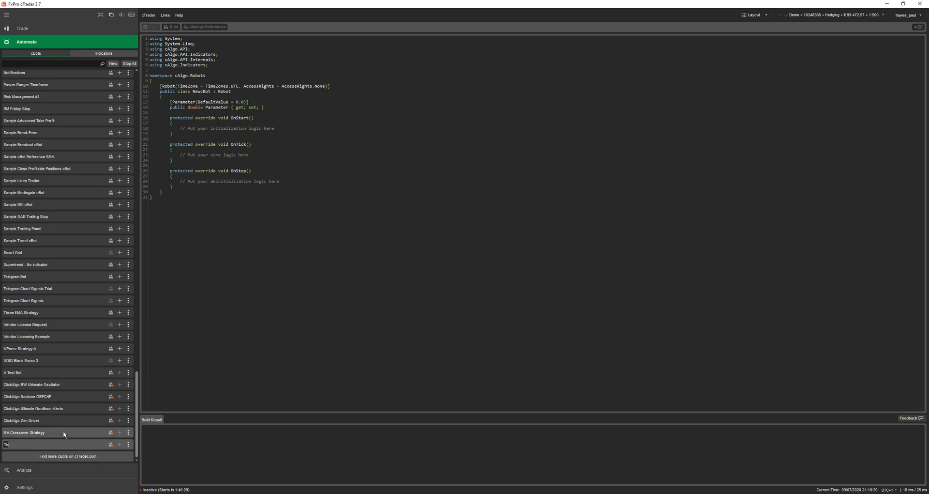
pyautogui.write('legram ')
pyautogui.write('S')
pyautogui.write('igh')
pyautogui.write('nals')
pyautogui.press('Return')
pyautogui.hotkey('ctrl', 'b')
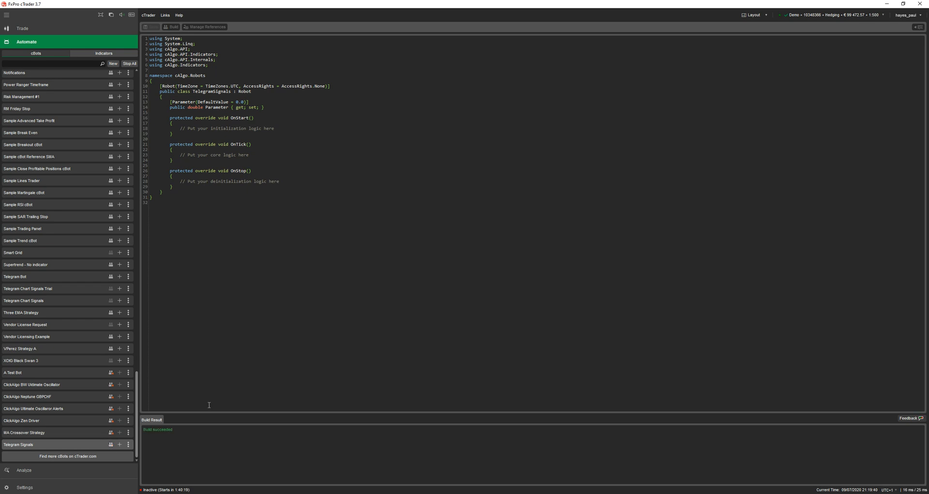
# Open the Telegram Signals cBot for editing in Visual Studio from its context menu
pyautogui.rightClick(55, 444)
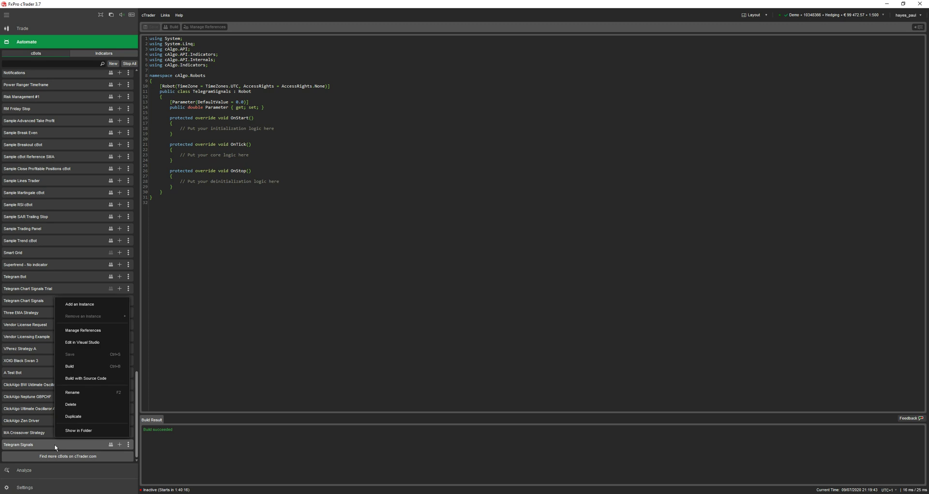
pyautogui.click(82, 342)
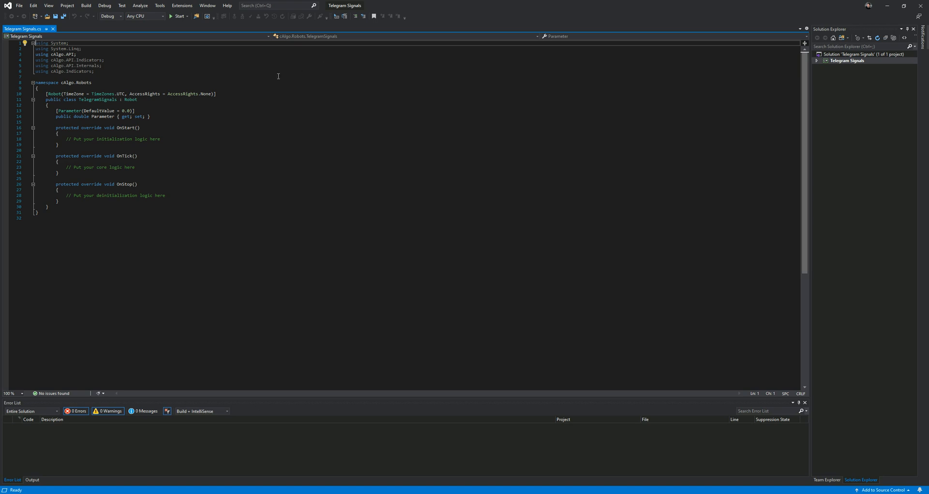
# Change AccessRights.None to AccessRights.FullAccess, strip unused usings and save all files
pyautogui.doubleClick(206, 94)
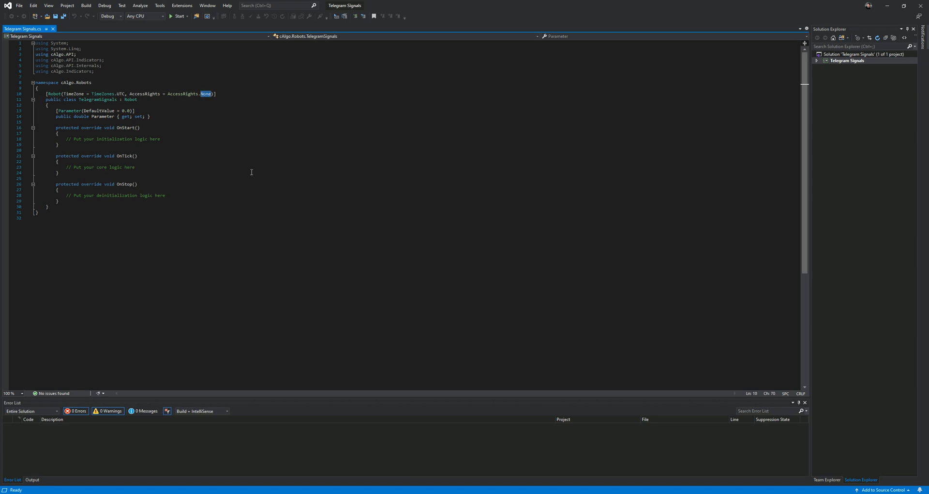
pyautogui.press('BackSpace')
pyautogui.press('BackSpace')
pyautogui.write('.f')
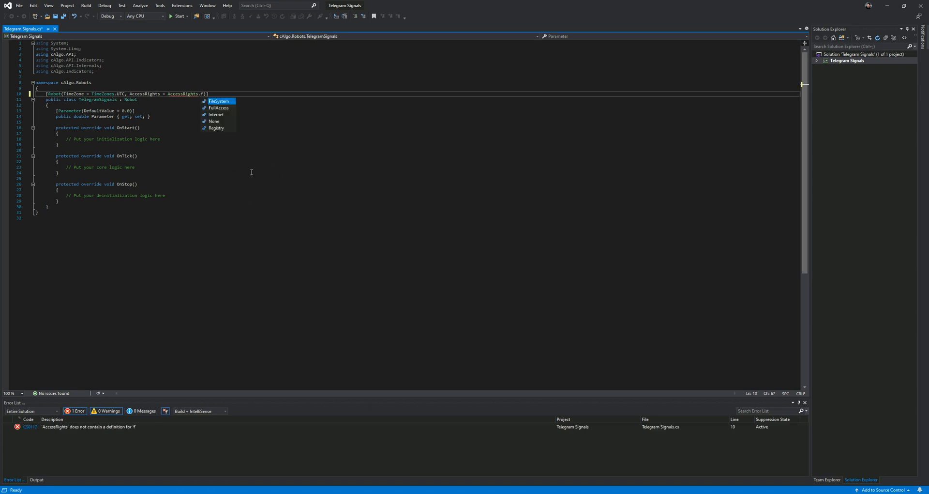
pyautogui.press('Down')
pyautogui.press('Tab')
pyautogui.click(153, 116)
pyautogui.click(63, 17)
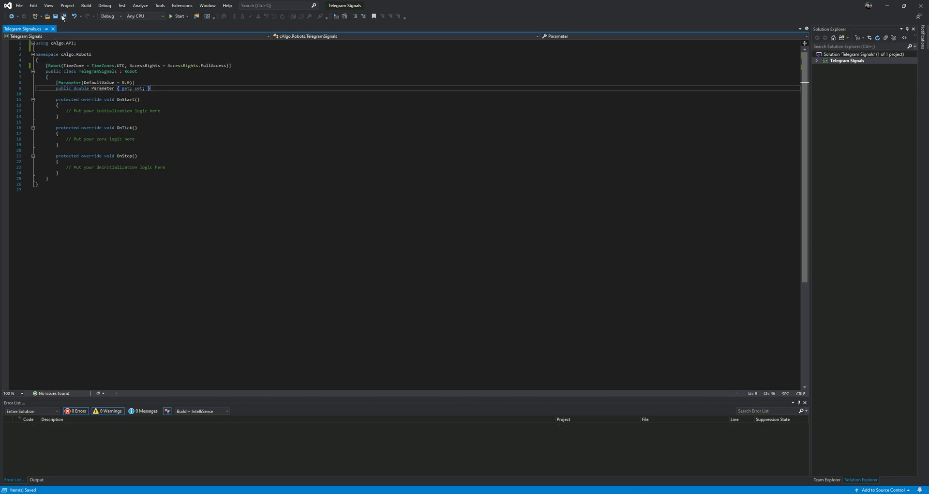
pyautogui.click(281, 148)
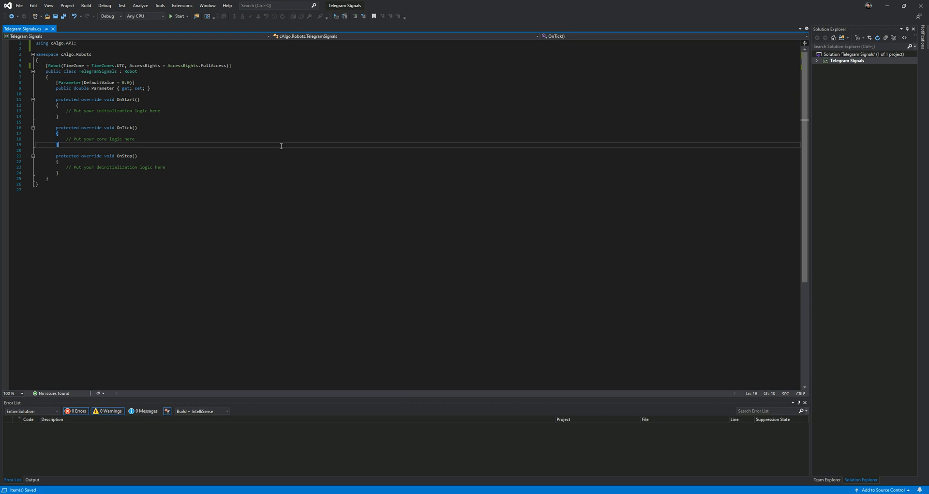
# Set the project's target framework to .NET Framework 4.6 in Properties and close the properties page
pyautogui.rightClick(858, 62)
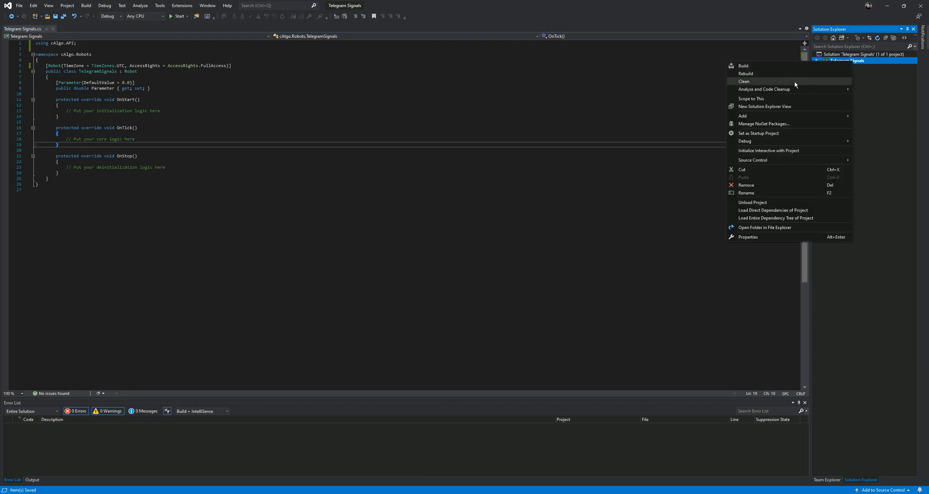
pyautogui.click(745, 238)
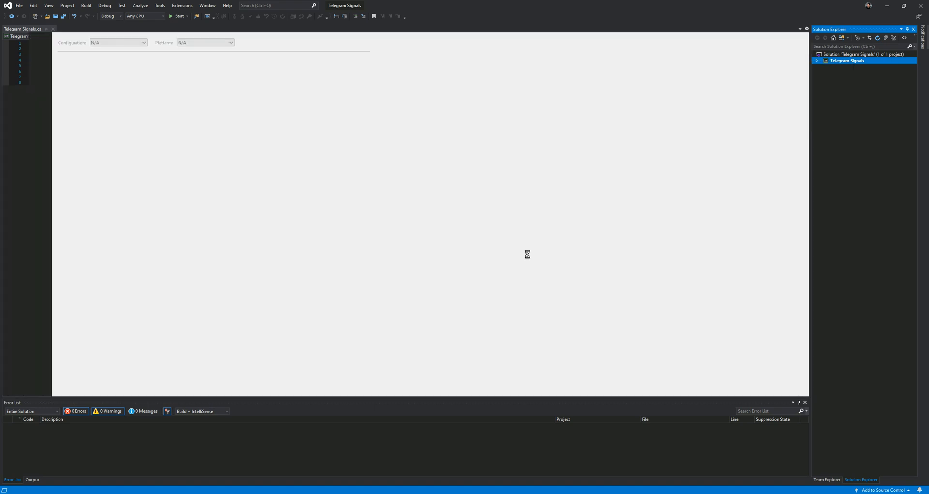
pyautogui.click(138, 83)
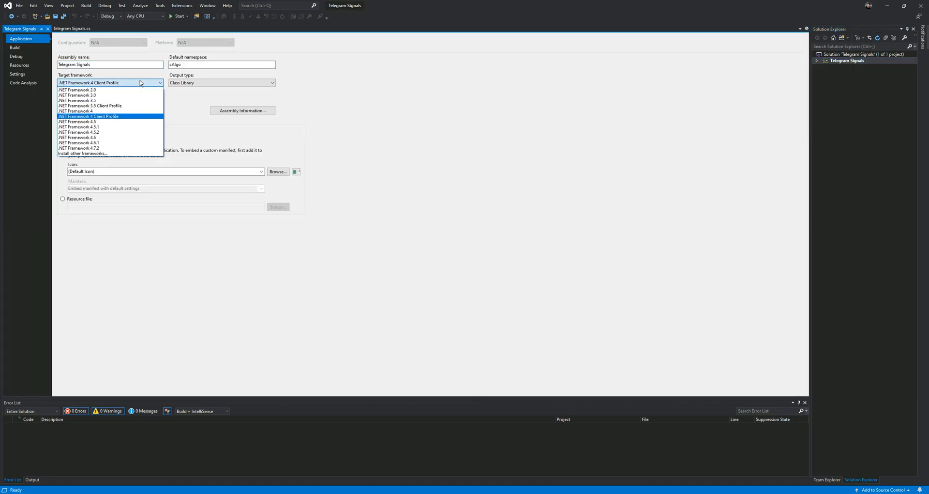
pyautogui.click(104, 138)
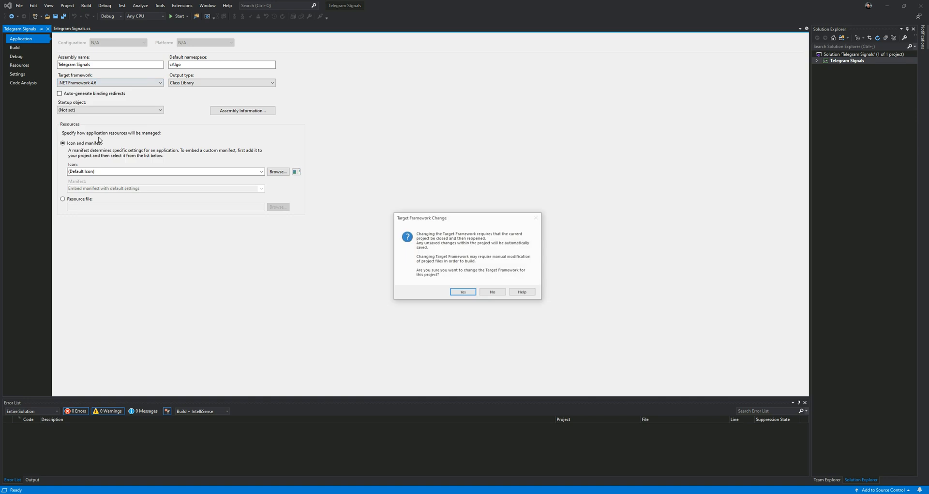
pyautogui.click(469, 294)
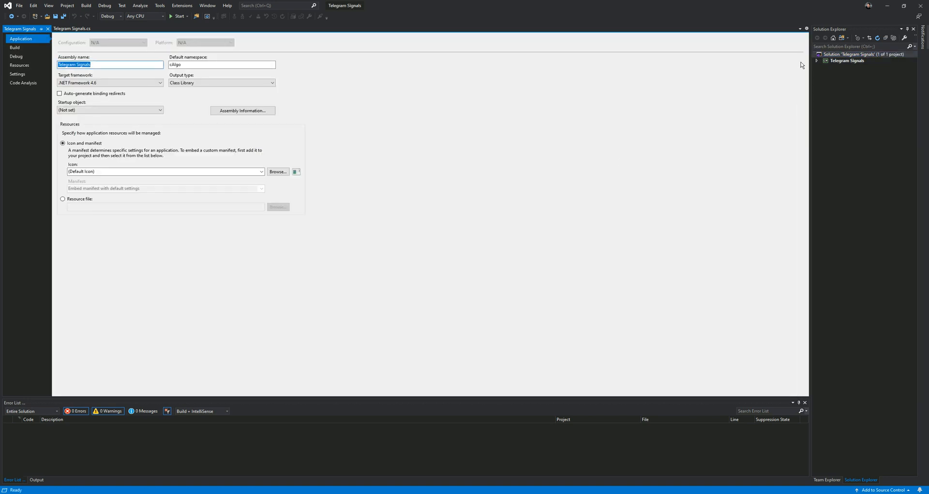
pyautogui.click(817, 61)
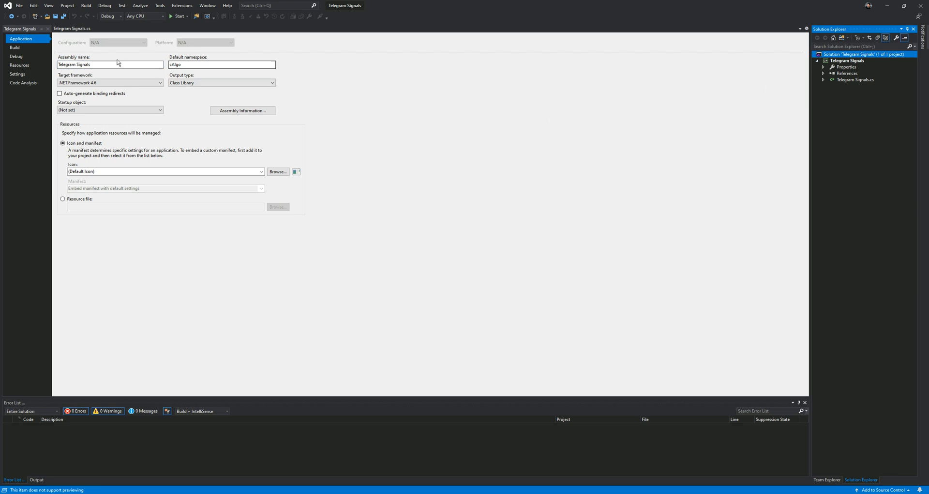
pyautogui.click(48, 29)
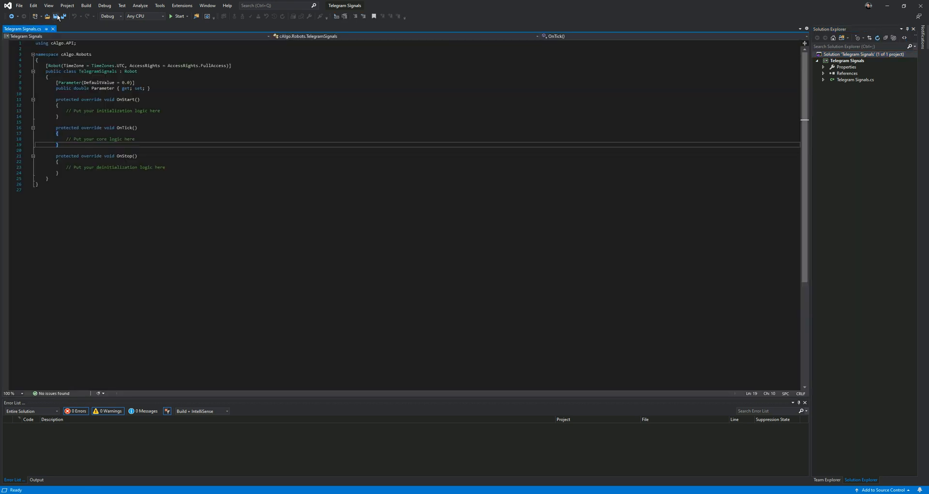
# Open Manage NuGet Packages for the solution and search Browse for 'telegram'
pyautogui.hotkey('ctrl', 's')
pyautogui.click(853, 54)
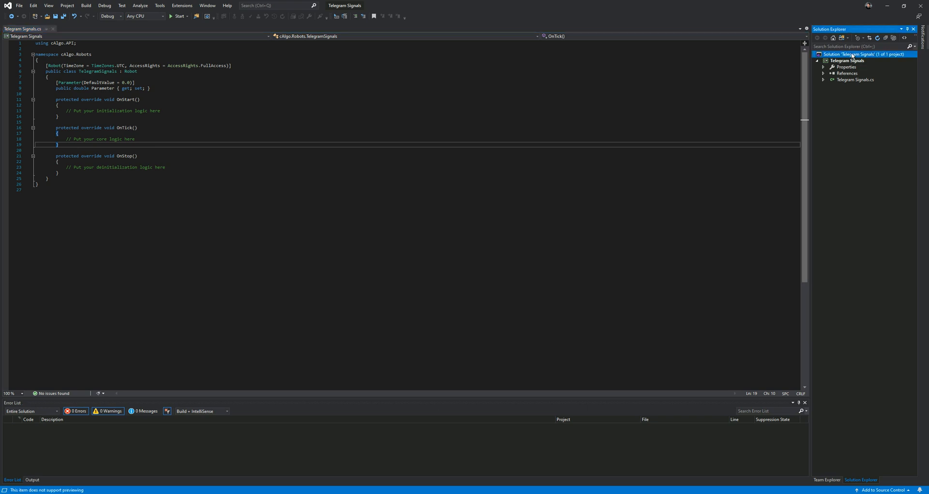
pyautogui.rightClick(852, 55)
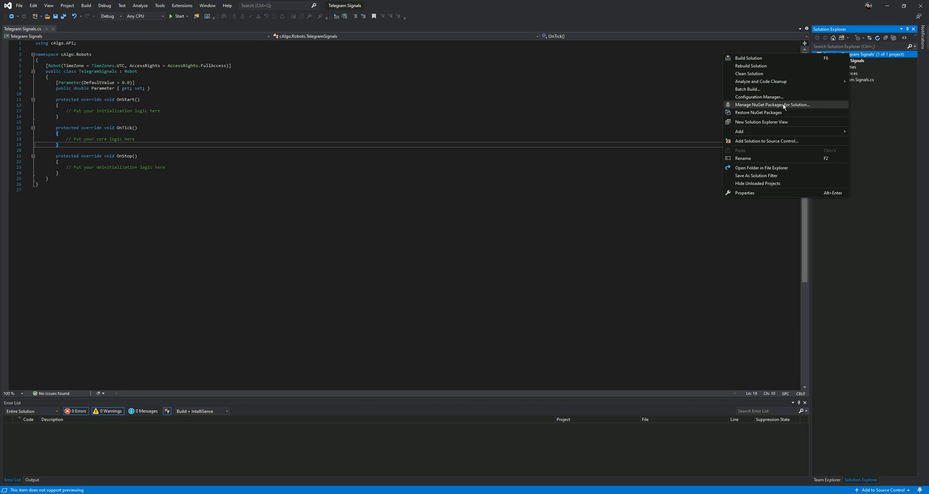
pyautogui.click(793, 105)
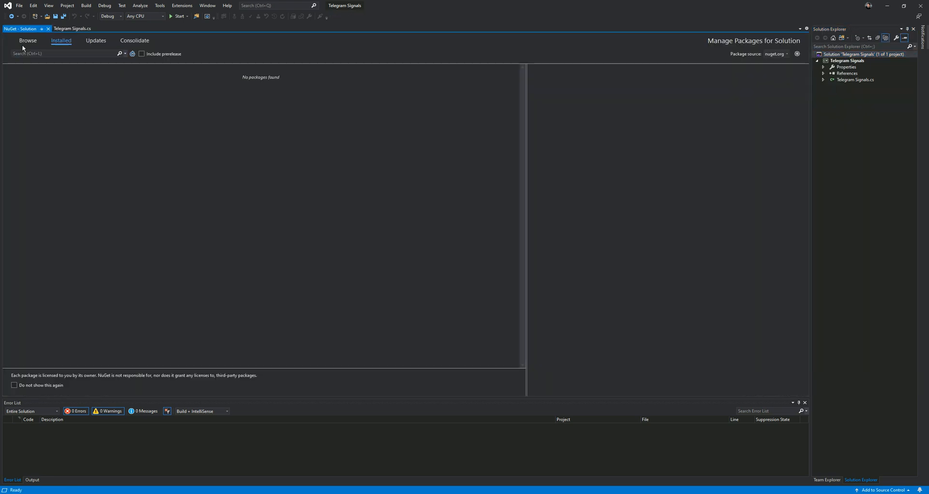
pyautogui.click(27, 41)
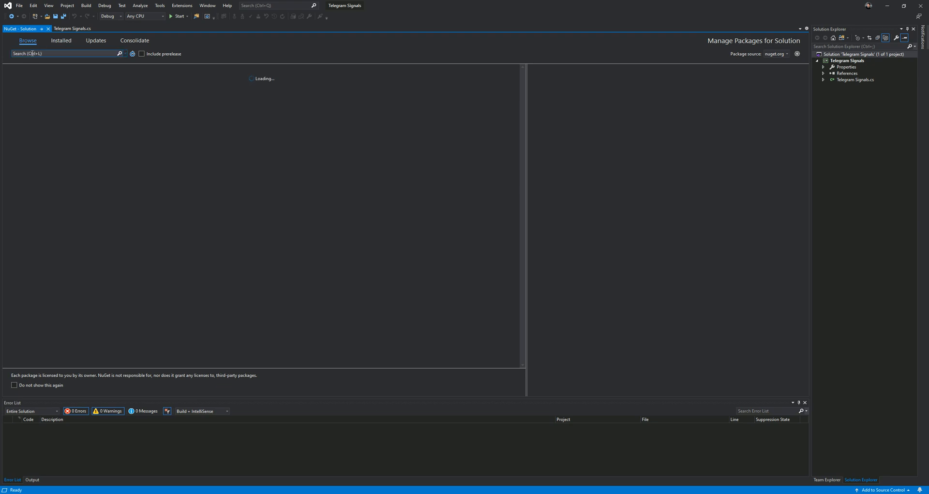
pyautogui.click(32, 53)
pyautogui.write('tel')
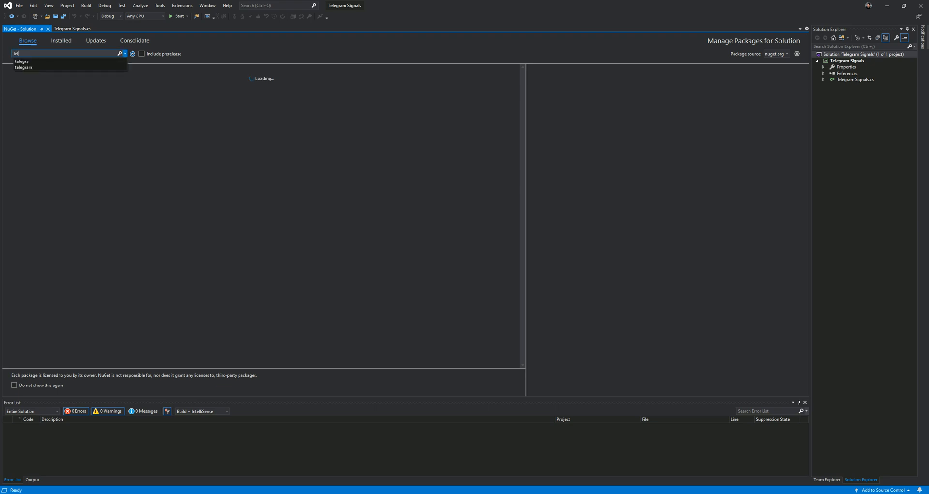
pyautogui.write('egram')
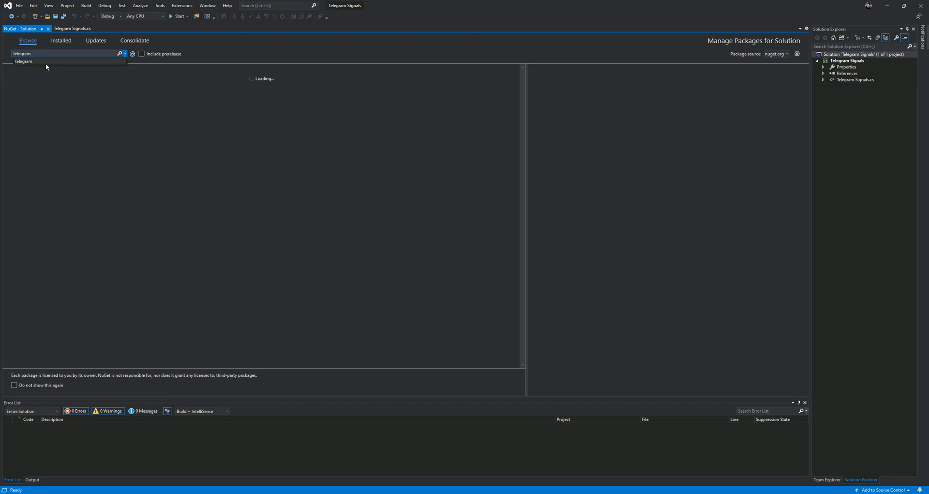
pyautogui.click(66, 107)
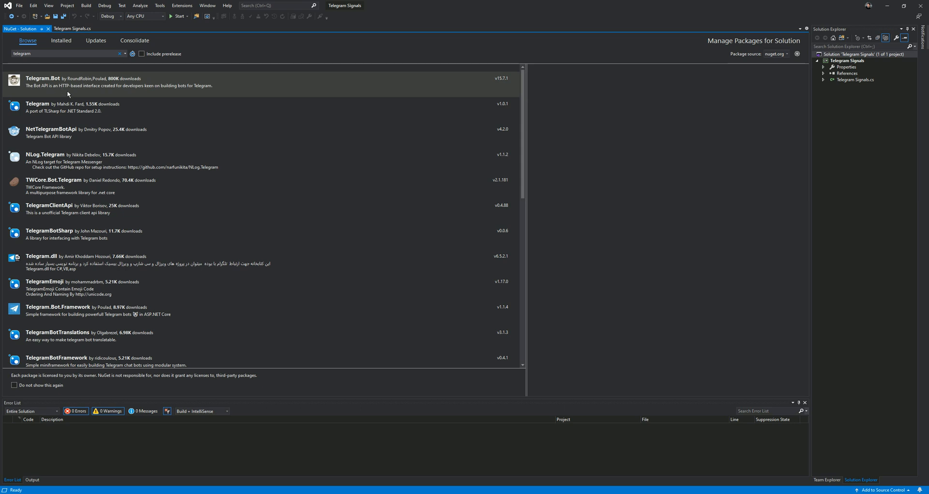
# Install Telegram.Bot into the Telegram Signals project, accept the license, check References and close NuGet
pyautogui.click(96, 88)
pyautogui.click(542, 103)
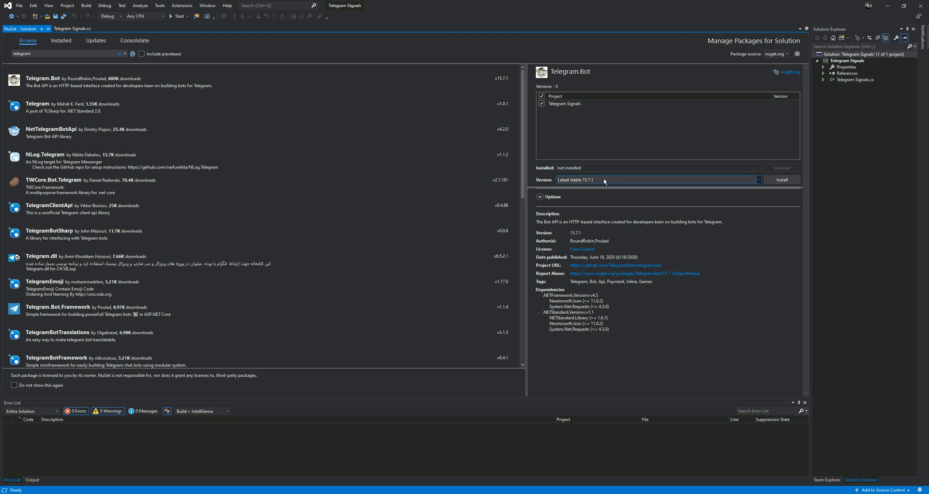
pyautogui.click(783, 179)
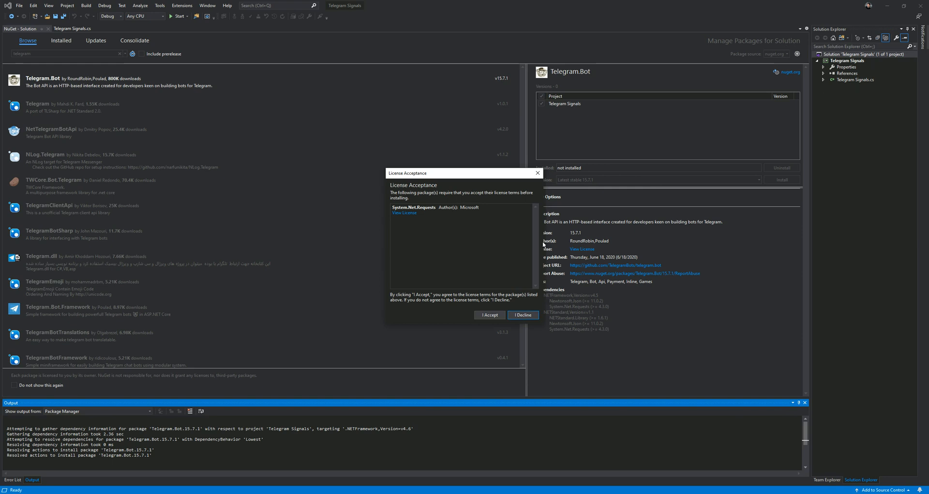
pyautogui.click(490, 316)
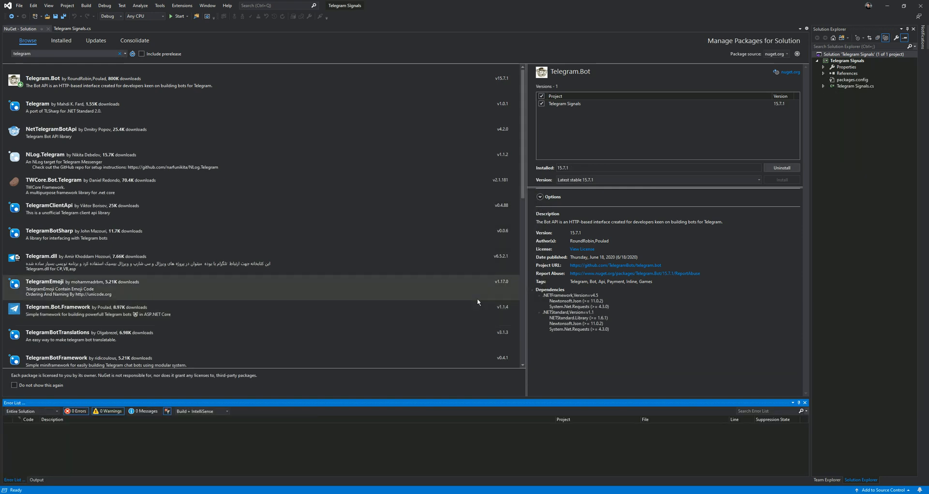
pyautogui.click(832, 73)
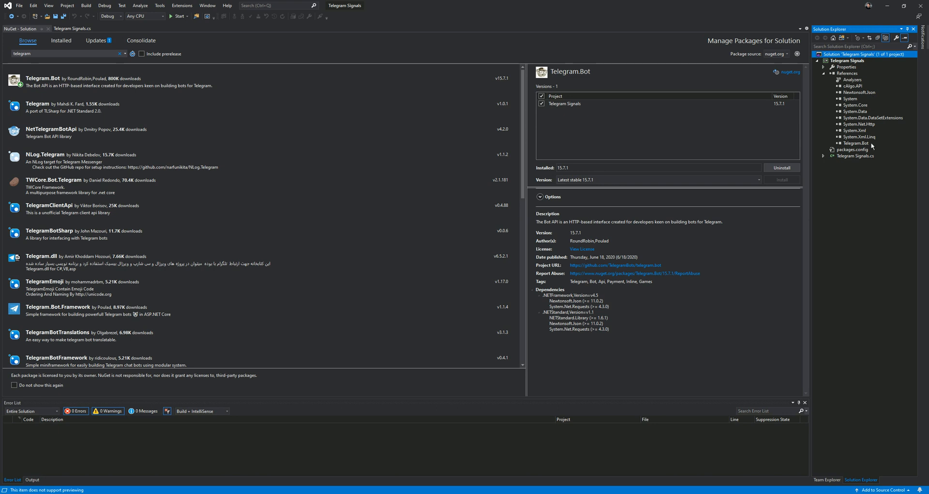
pyautogui.click(832, 73)
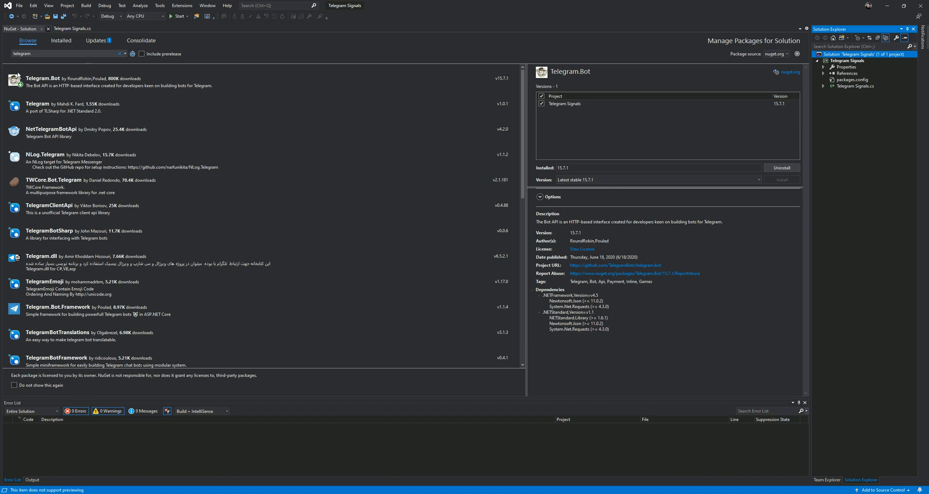
pyautogui.hotkey('ctrl', 'F4')
# Add a new class file named Telegram.cs to the Telegram Signals project via Add > Class
pyautogui.click(289, 164)
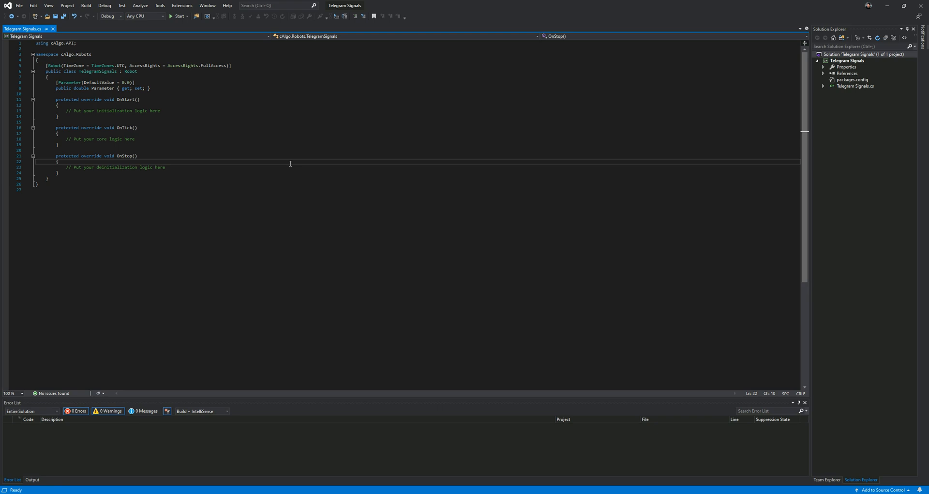
pyautogui.click(848, 62)
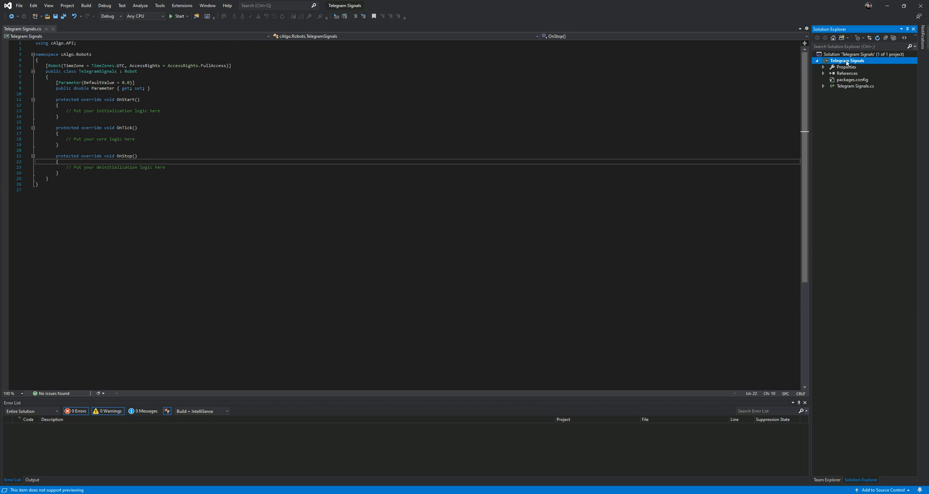
pyautogui.rightClick(848, 61)
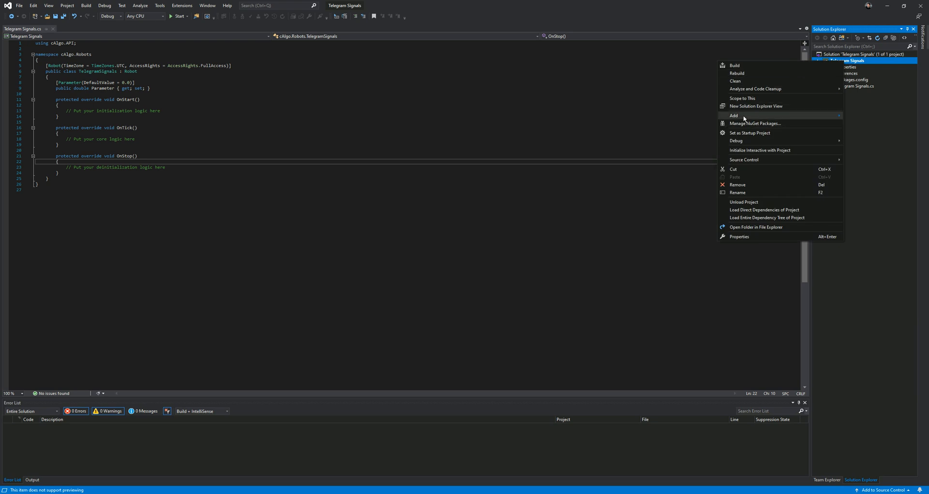
pyautogui.moveTo(734, 115)
pyautogui.click(619, 210)
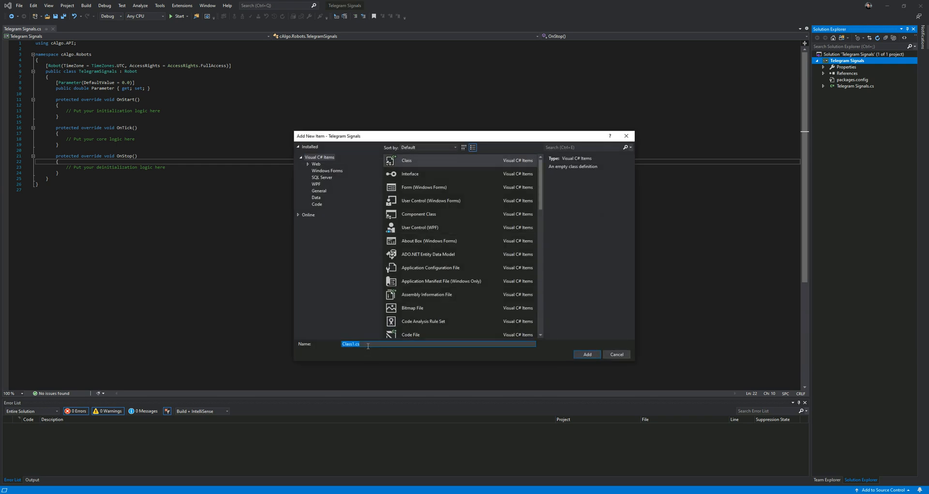
pyautogui.write('Telegram')
pyautogui.click(587, 354)
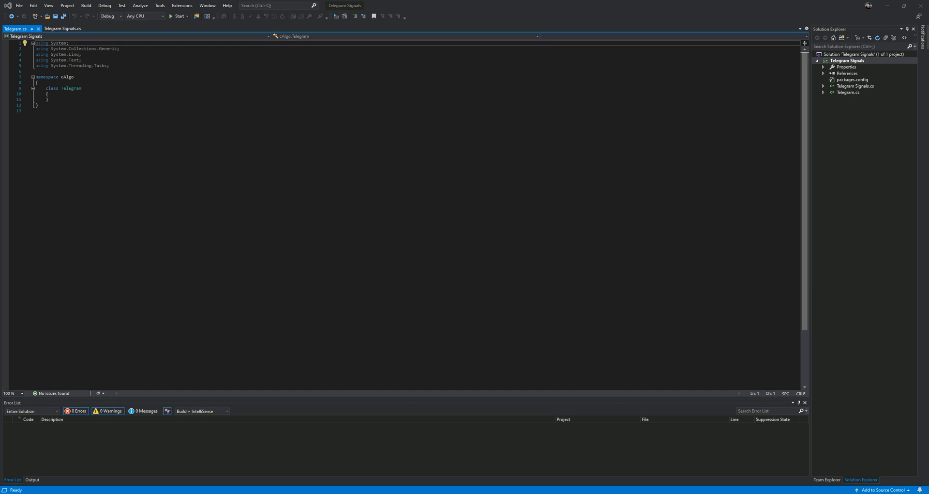
# Copy the Telegram class code from Notepad and paste it over the generated Telegram.cs template
pyautogui.hotkey('alt', 'Tab')
pyautogui.moveTo(662, 72); pyautogui.dragTo(610, 70)
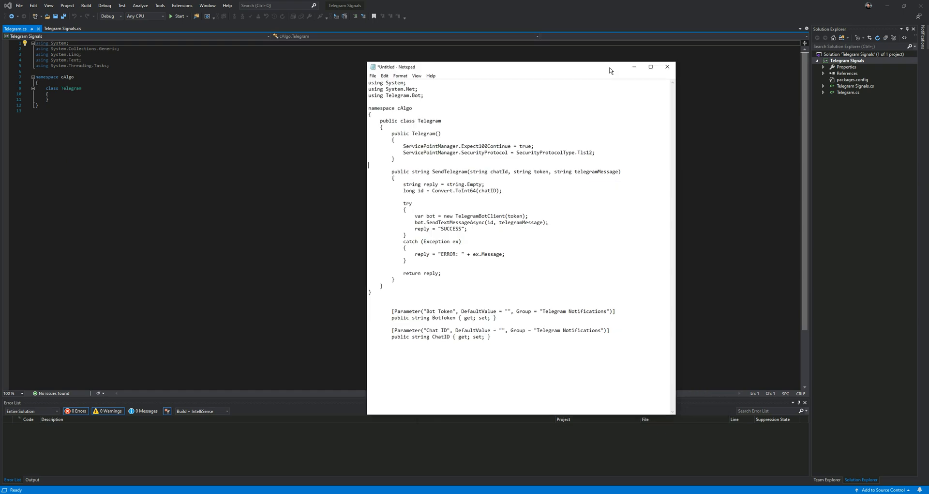
pyautogui.moveTo(381, 291); pyautogui.dragTo(327, 63)
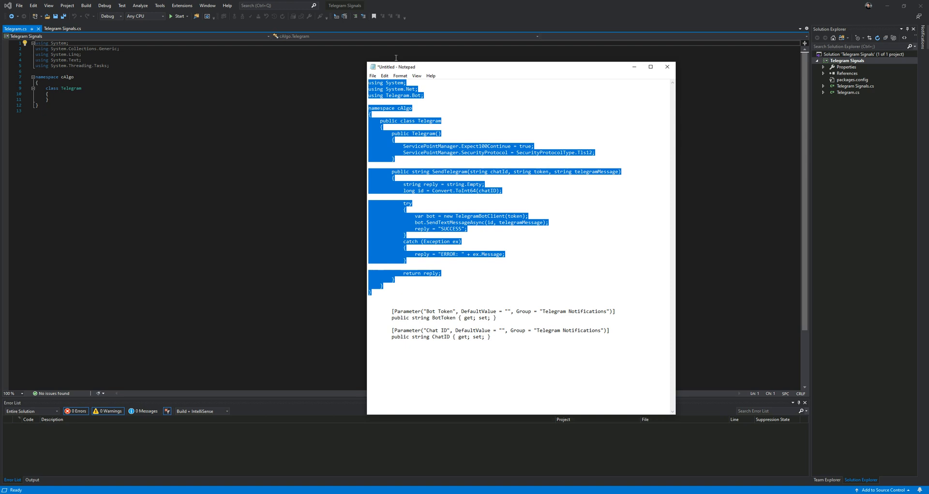
pyautogui.moveTo(442, 67); pyautogui.dragTo(769, 91)
pyautogui.hotkey('alt', 'Tab')
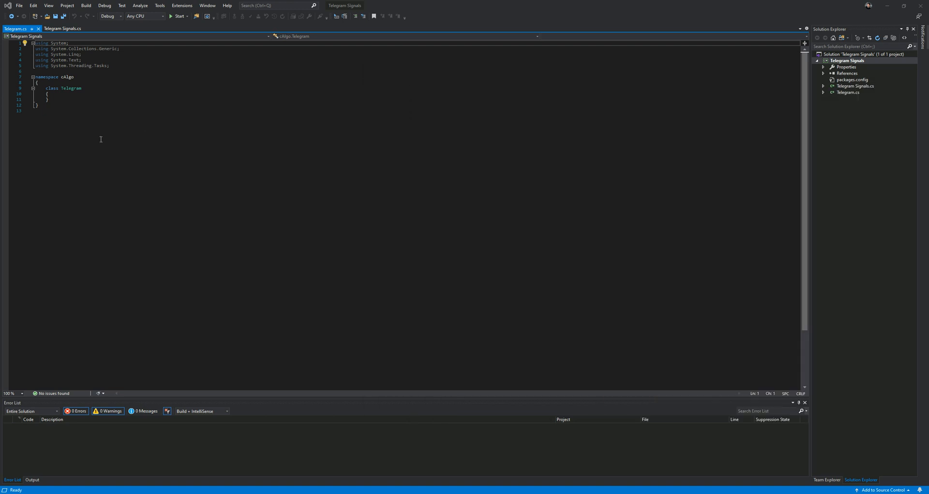
pyautogui.hotkey('ctrl', 'a')
pyautogui.press('Delete')
pyautogui.hotkey('ctrl', 'v')
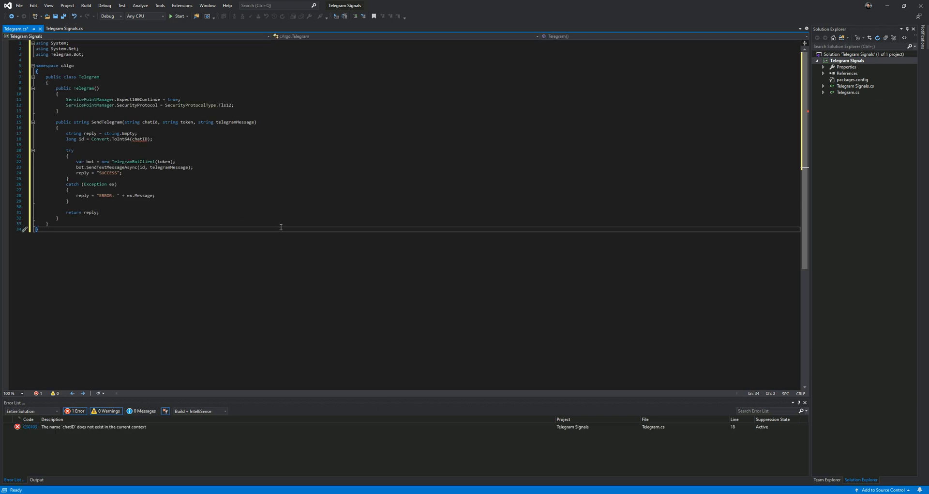
# Review the chatId, SendTextMessageAsync and ServicePointManager lines of SendTelegram, then save Telegram.cs
pyautogui.click(280, 158)
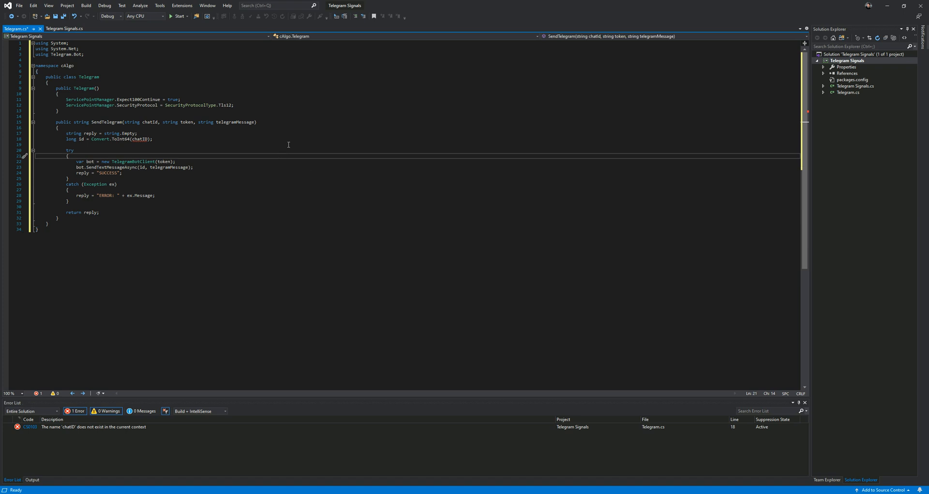
pyautogui.doubleClick(149, 121)
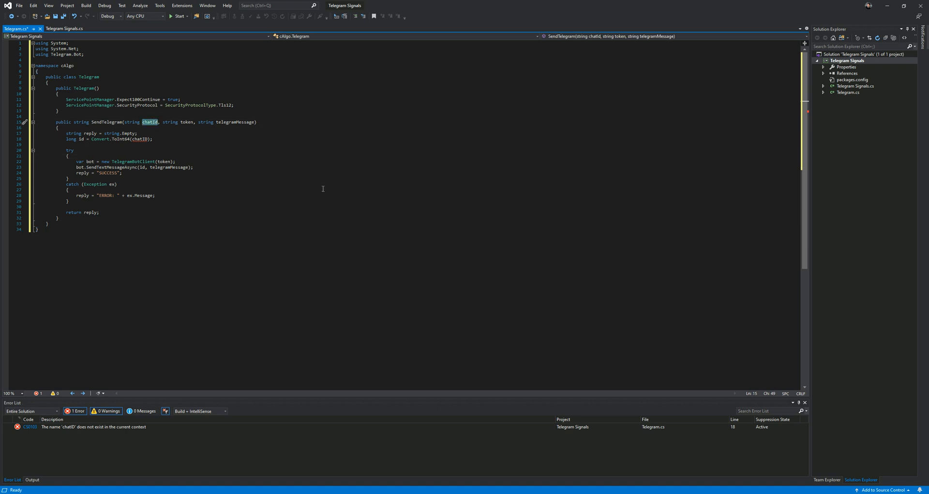
pyautogui.click(139, 143)
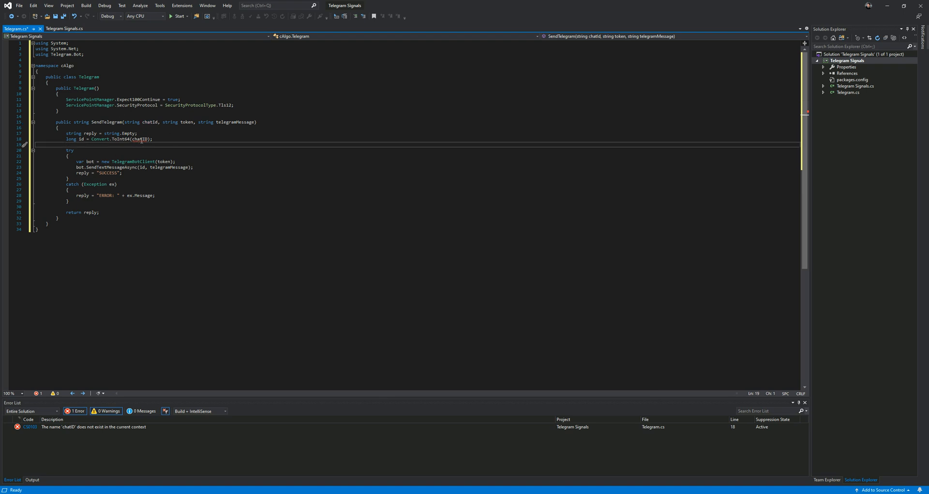
pyautogui.click(153, 138)
pyautogui.click(196, 167)
pyautogui.write('d')
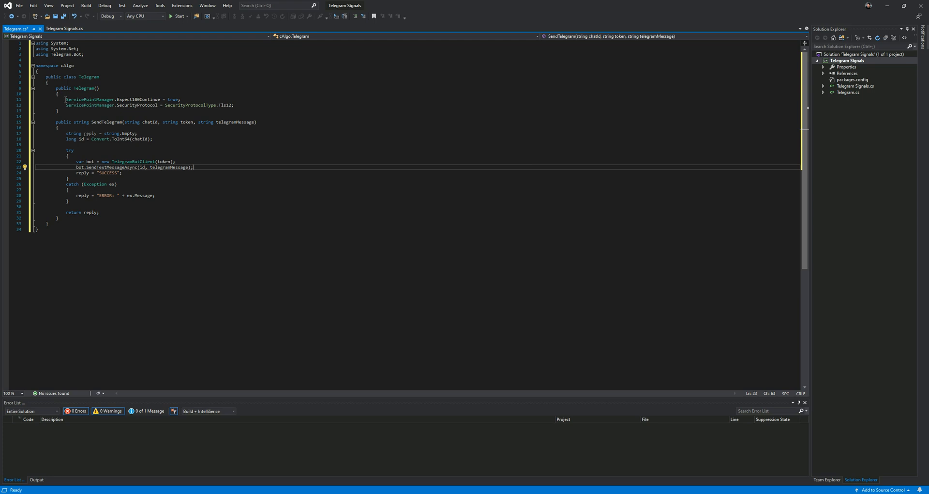
pyautogui.moveTo(66, 98); pyautogui.dragTo(235, 105)
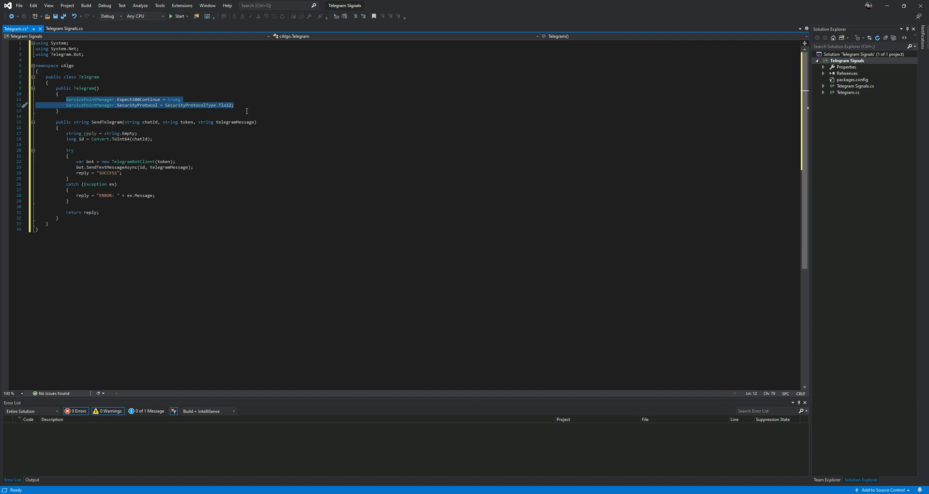
pyautogui.click(277, 167)
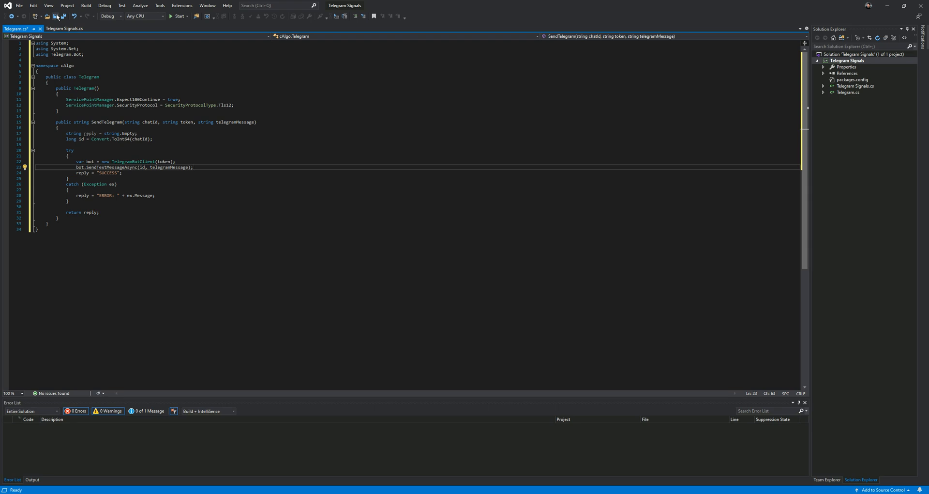
pyautogui.click(56, 16)
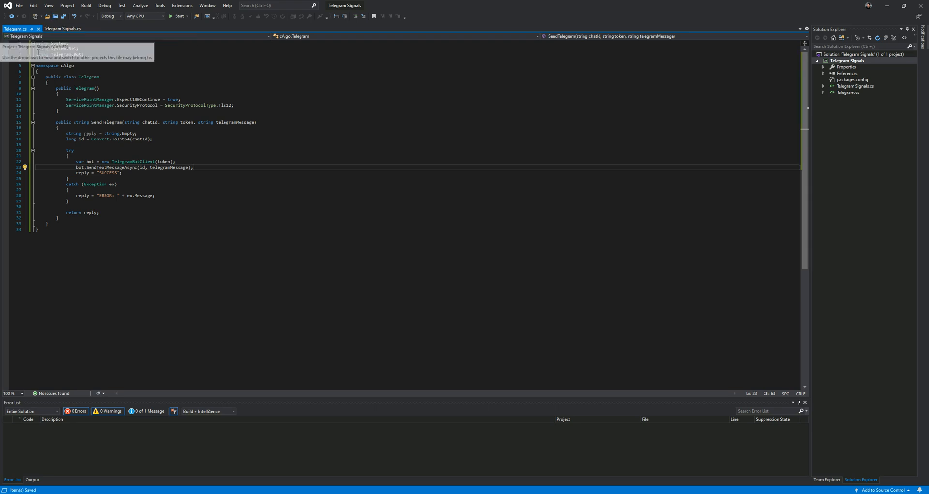
# Replace the default Parameter declaration with BotToken and ChatID parameters and paste a second ChatID copy below
pyautogui.click(39, 29)
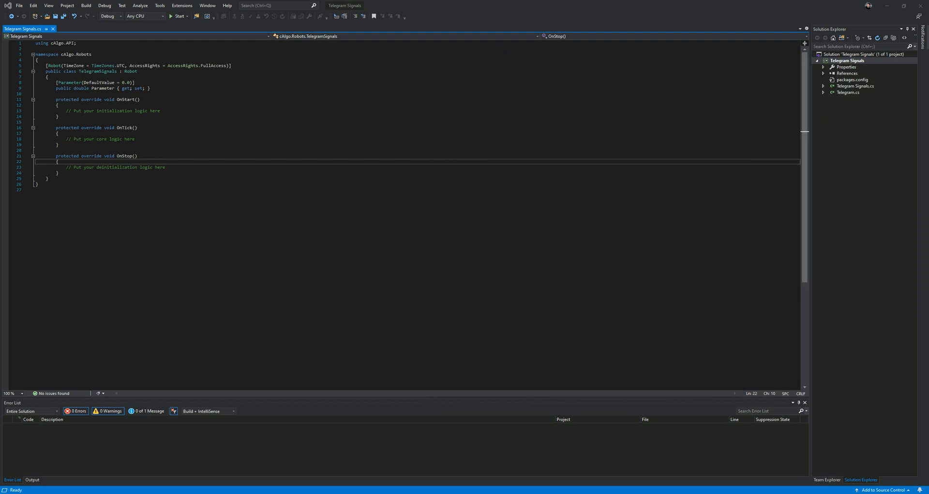
pyautogui.moveTo(159, 88); pyautogui.dragTo(43, 83)
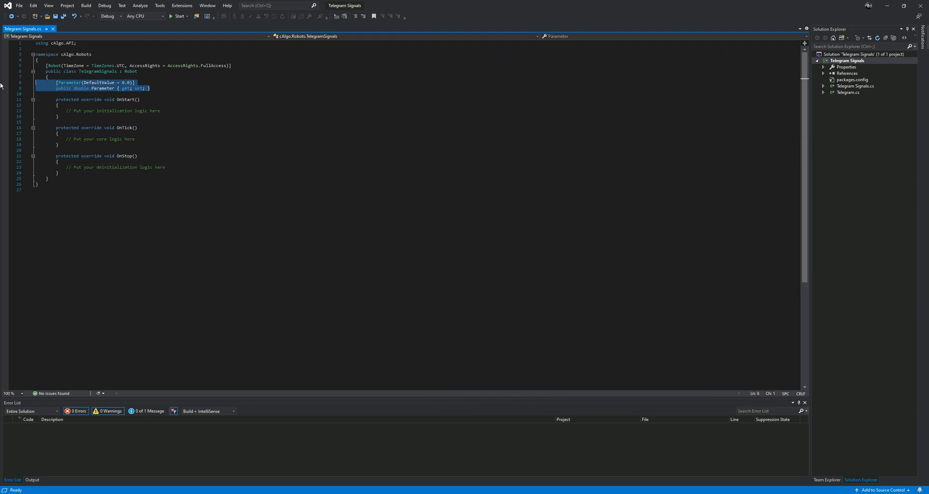
pyautogui.write('[Parameter("Bot Token", DefaultValue = "", Group = "Telegram Notifications")]         public string BotToken { get; set; }          [Parameter("Chat ID", DefaultValue = "", Group = "Telegram Notifications")]         public string ChatID { get; set; }')
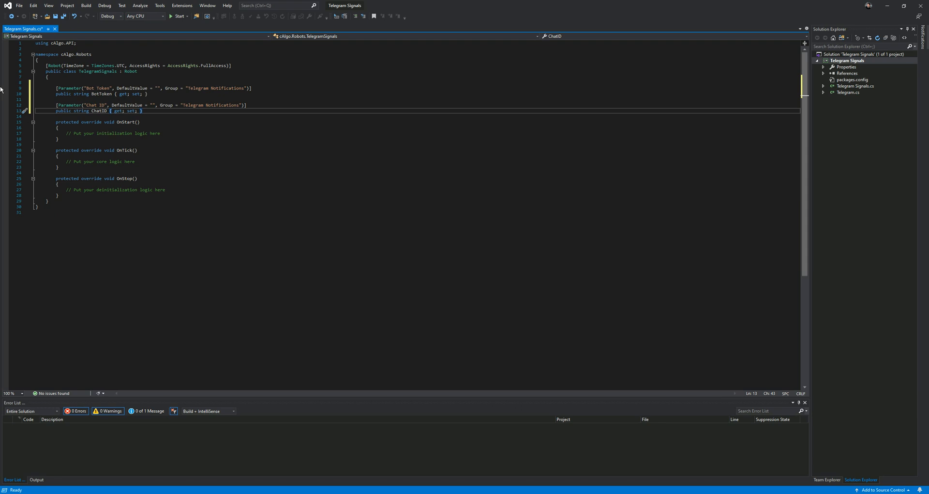
pyautogui.moveTo(50, 104); pyautogui.dragTo(144, 112)
pyautogui.hotkey('ctrl', 'c')
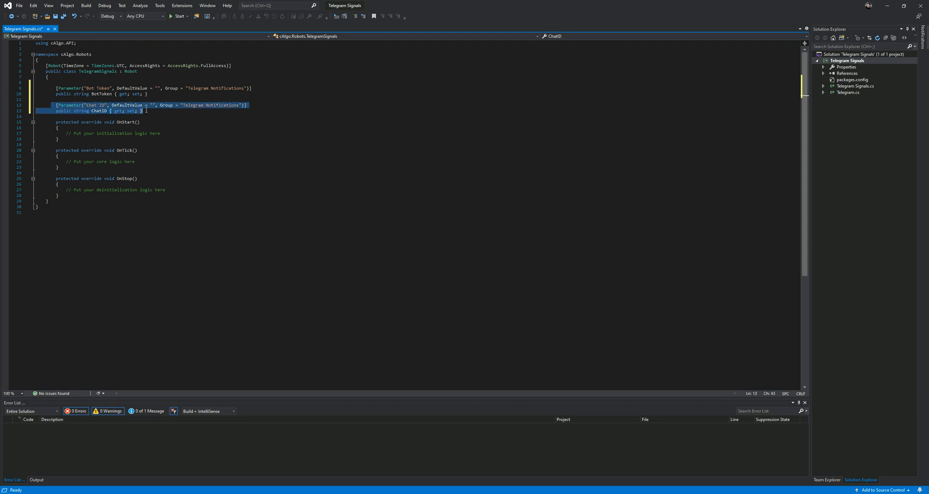
pyautogui.click(155, 114)
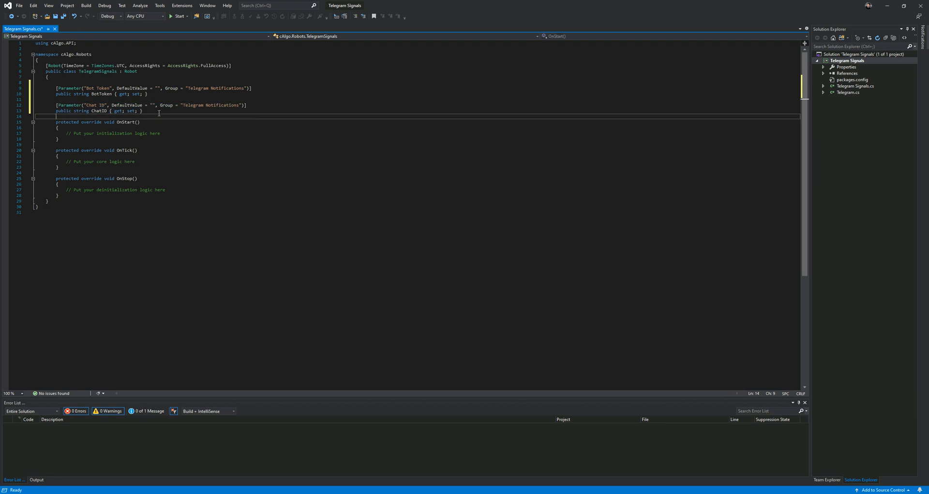
pyautogui.press('Return')
pyautogui.hotkey('ctrl', 'v')
pyautogui.click(103, 122)
# Rename the copied parameter's label and property from Chat ID/ChatID to Message
pyautogui.doubleClick(95, 122)
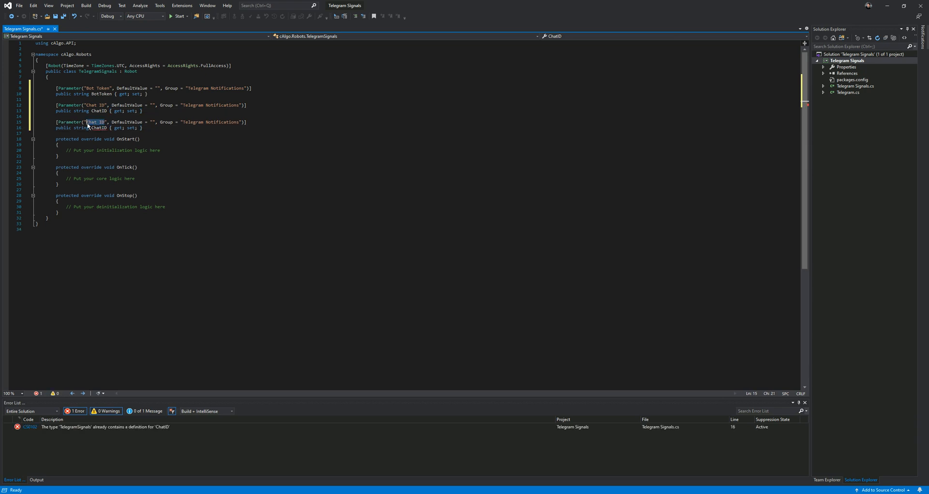
pyautogui.write('Message')
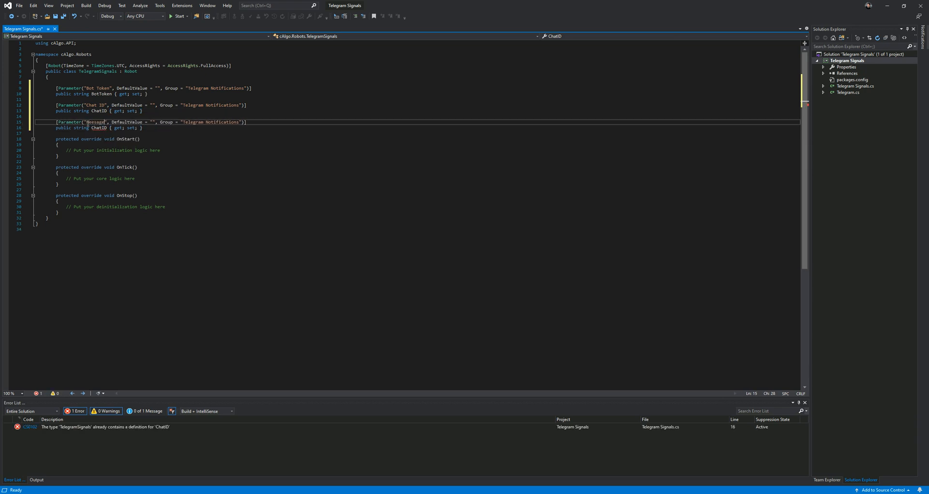
pyautogui.click(95, 122)
pyautogui.press('BackSpace')
pyautogui.write('s')
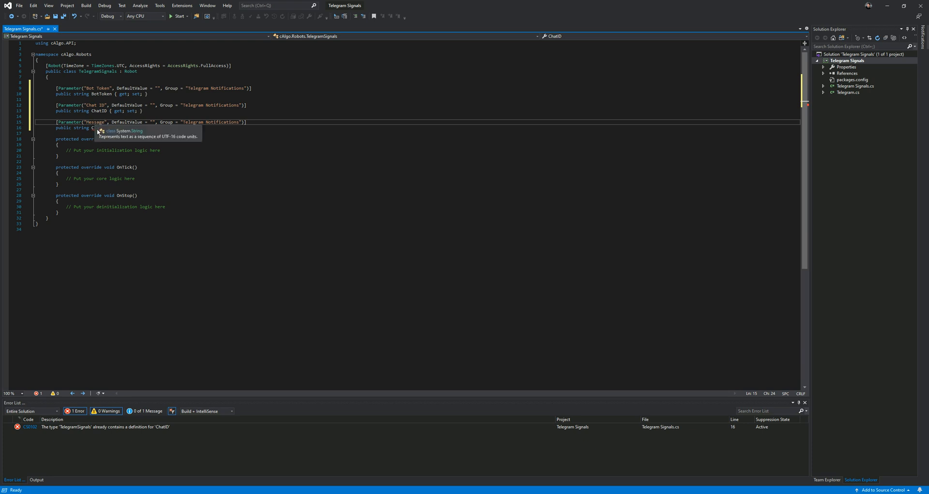
pyautogui.doubleClick(99, 128)
pyautogui.write('Message')
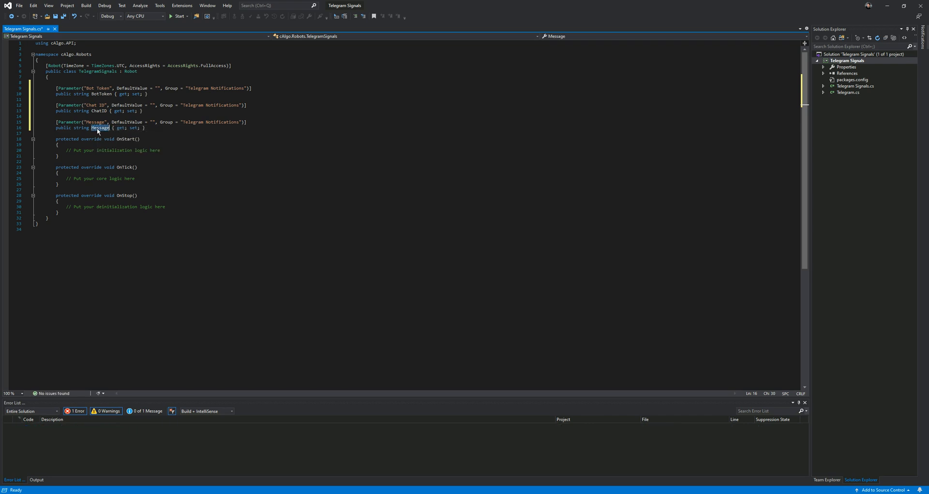
pyautogui.click(202, 144)
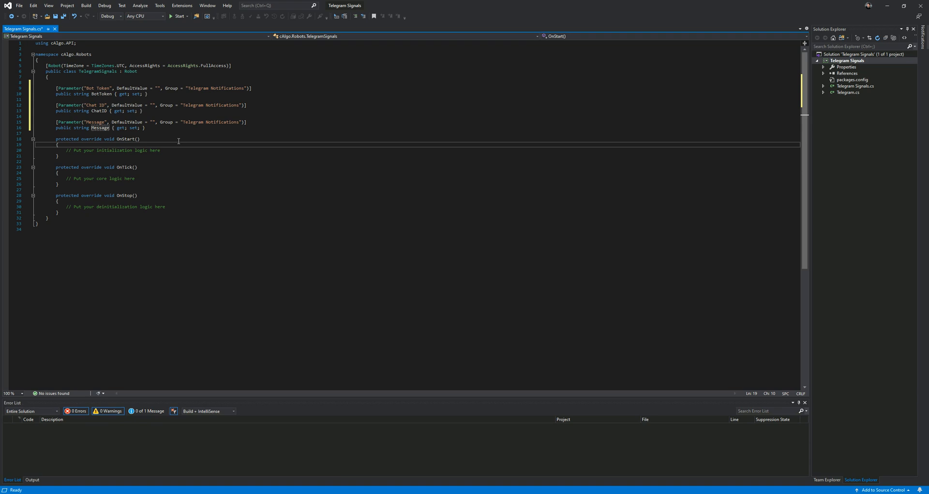
# Replace the OnStart comment with a Telegram telegram = new Telegram() declaration, fixing the Telegra typo
pyautogui.moveTo(67, 150); pyautogui.dragTo(165, 151)
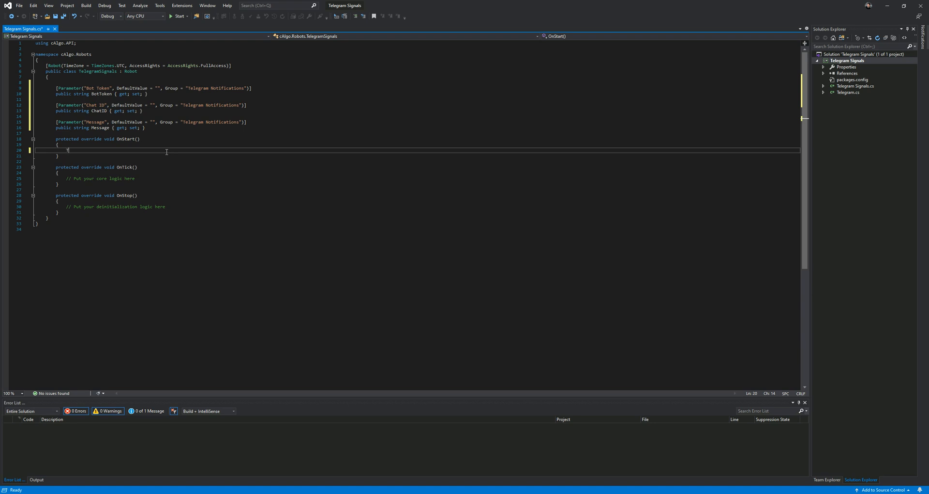
pyautogui.write('Telegraj')
pyautogui.press('BackSpace')
pyautogui.write('telegram = n')
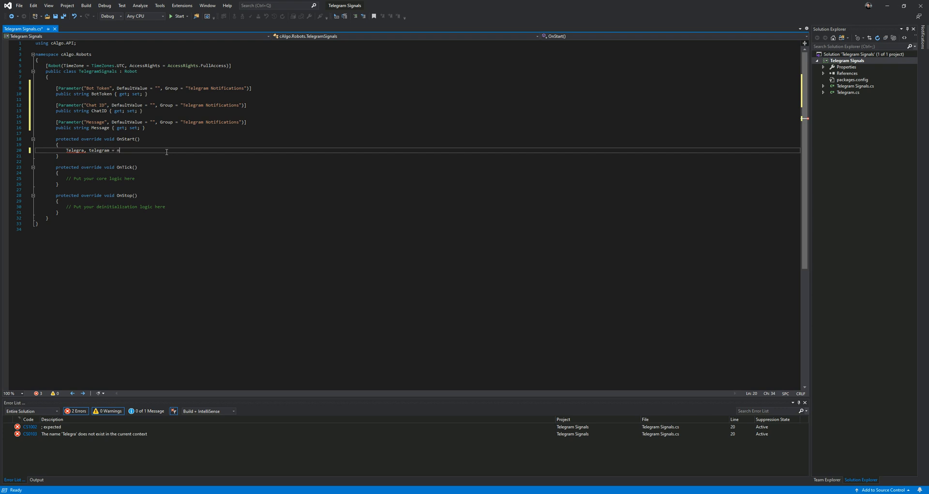
pyautogui.write('ew te')
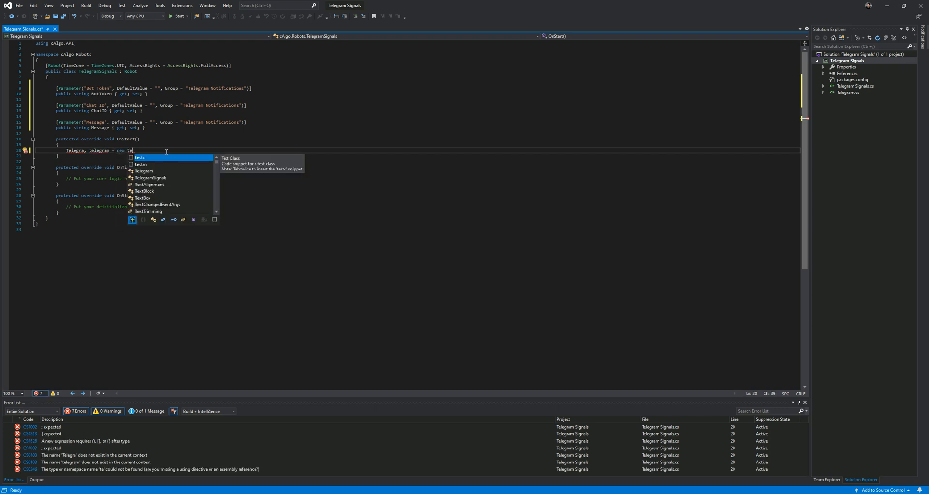
pyautogui.write('l')
pyautogui.press('Tab')
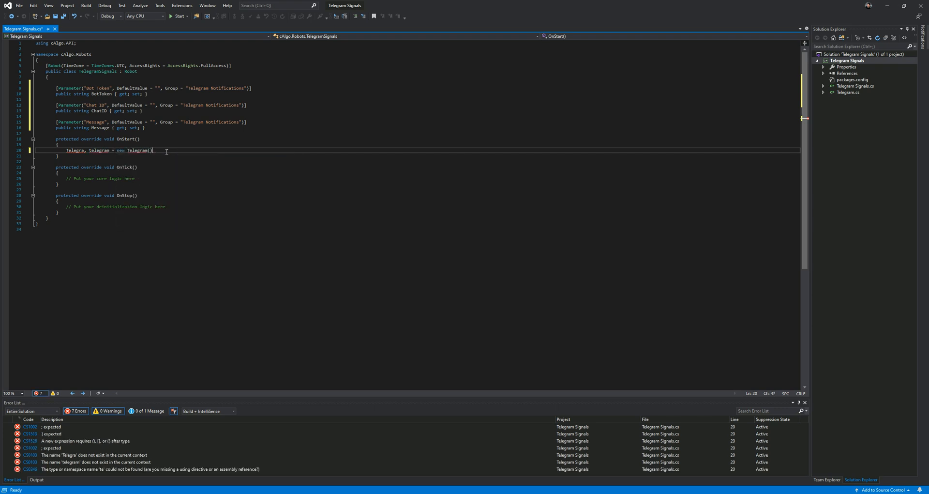
pyautogui.write('();')
pyautogui.press('Return')
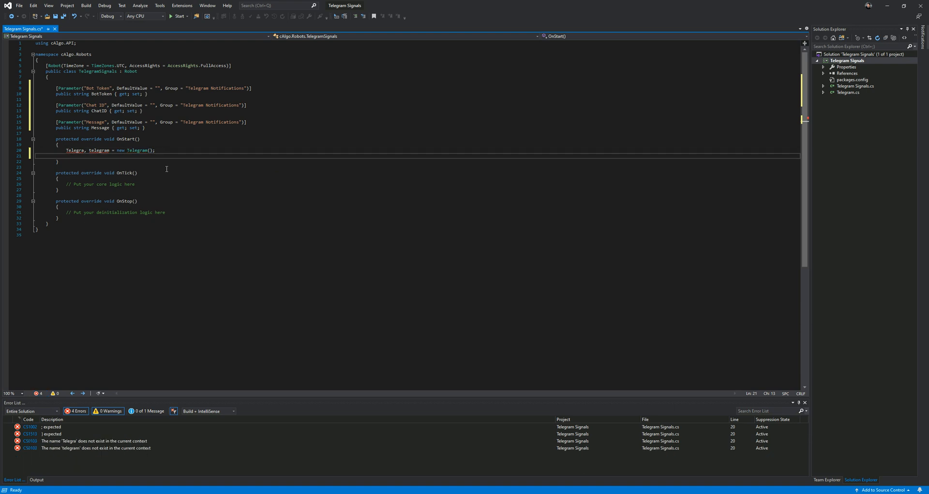
pyautogui.click(86, 151)
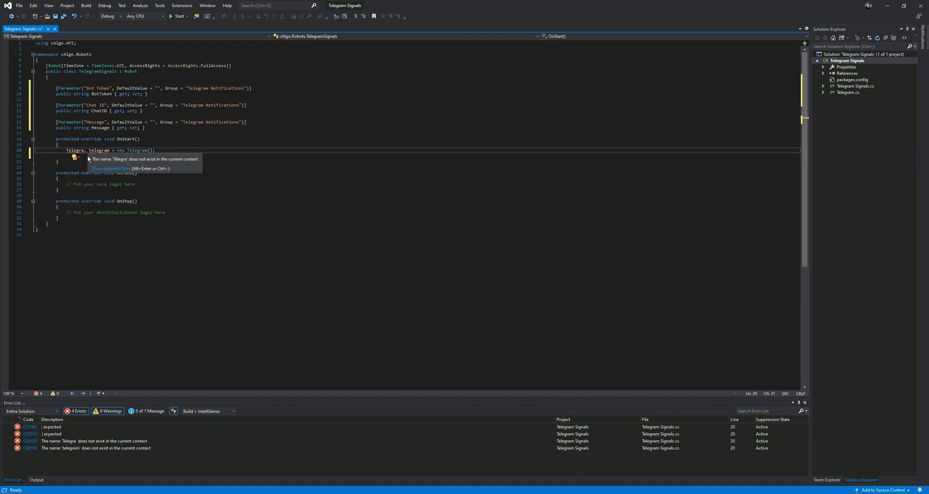
pyautogui.press('BackSpace')
pyautogui.write('m')
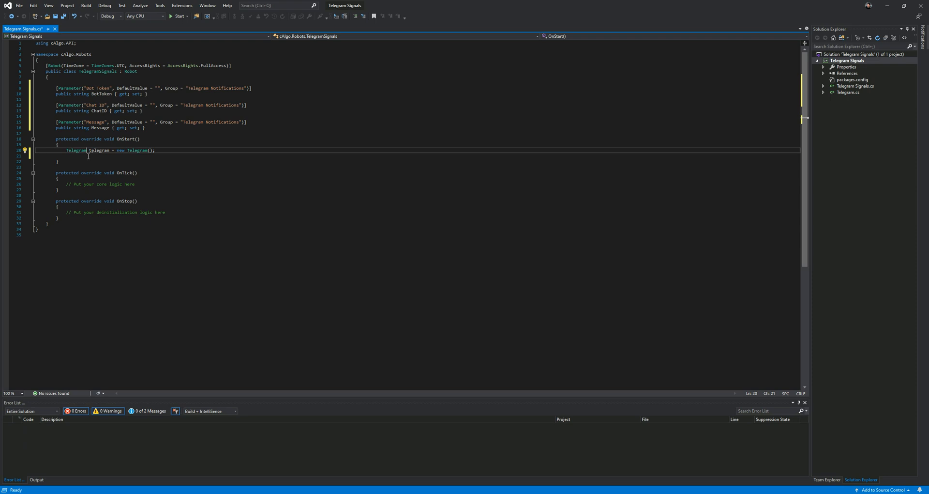
pyautogui.click(170, 151)
pyautogui.press('Return')
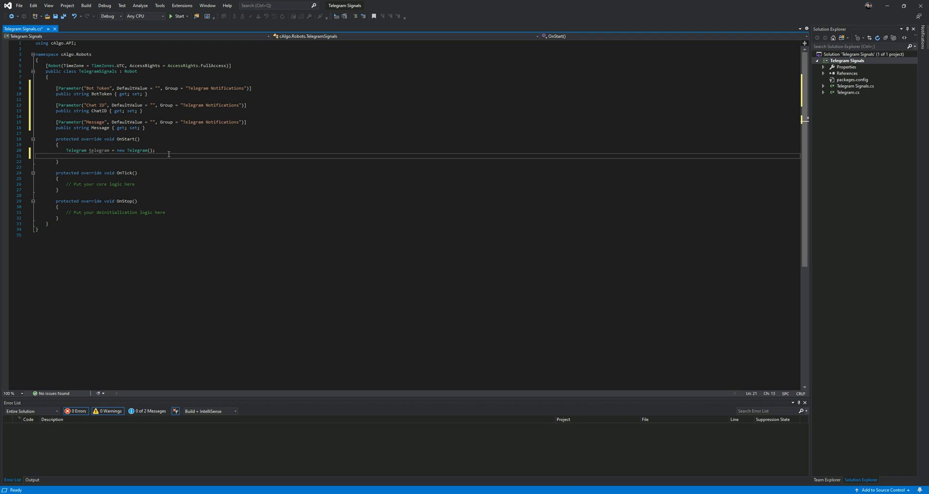
pyautogui.write('te')
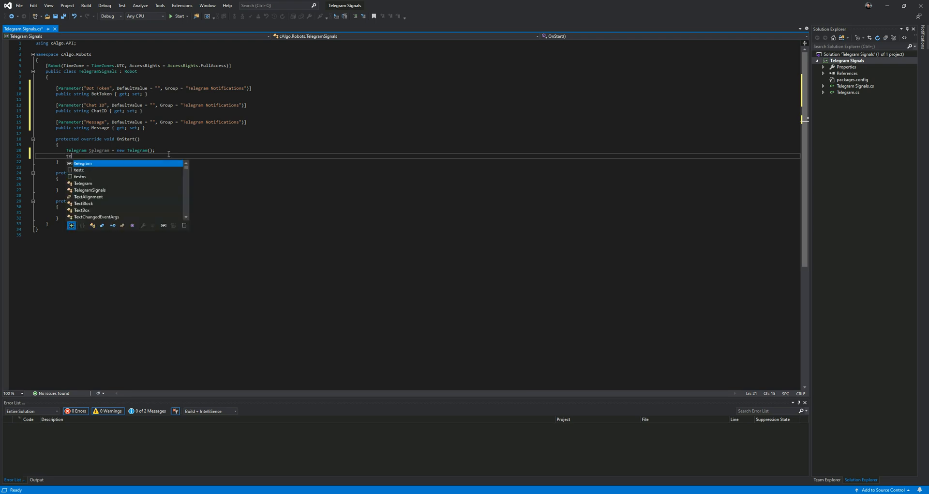
pyautogui.write('legram.')
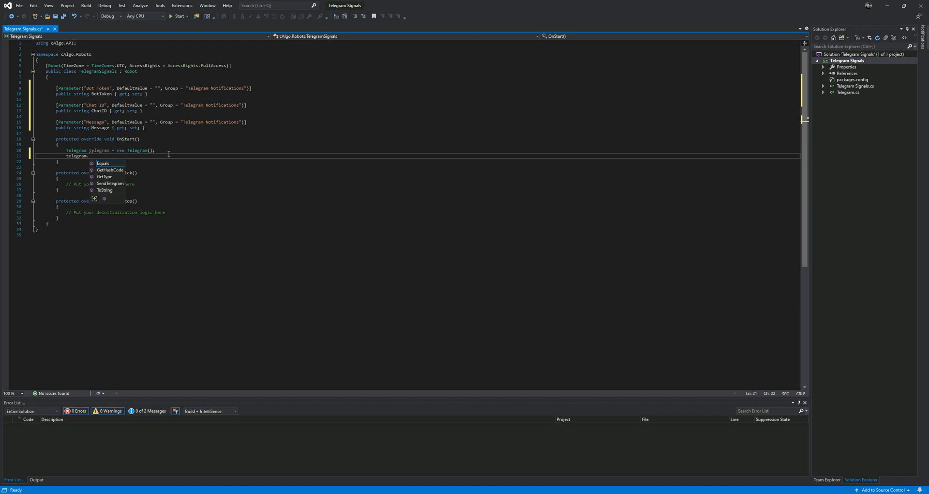
# Call telegram.SendTelegram with ChatID, BotToken and Message as arguments in OnStart
pyautogui.press('Down')
pyautogui.press('Down')
pyautogui.press('Down')
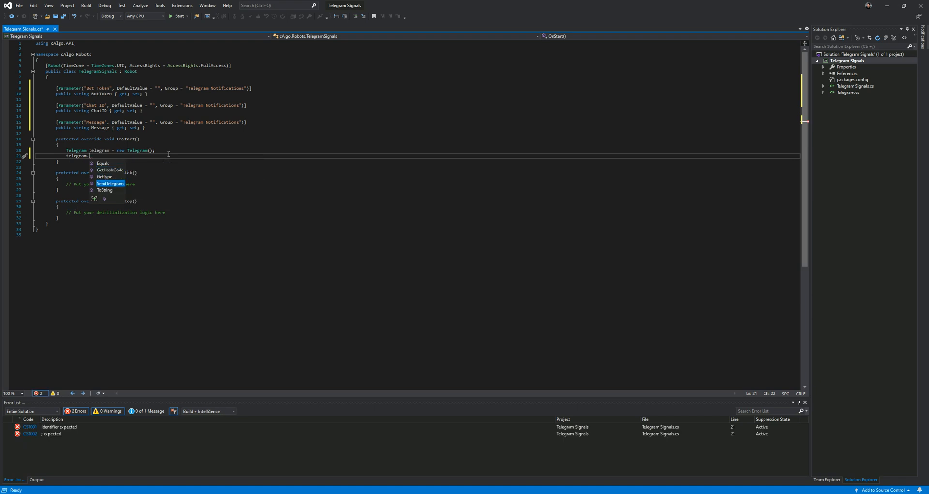
pyautogui.write('(')
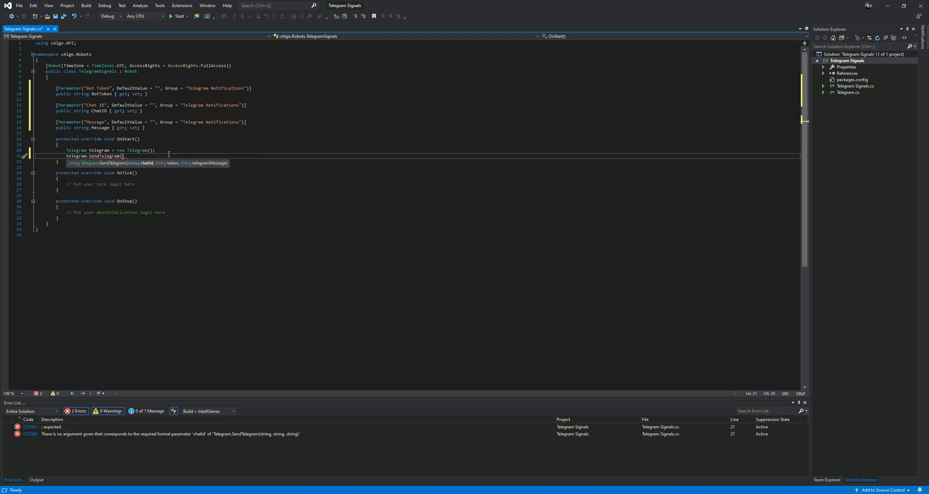
pyautogui.write('chat')
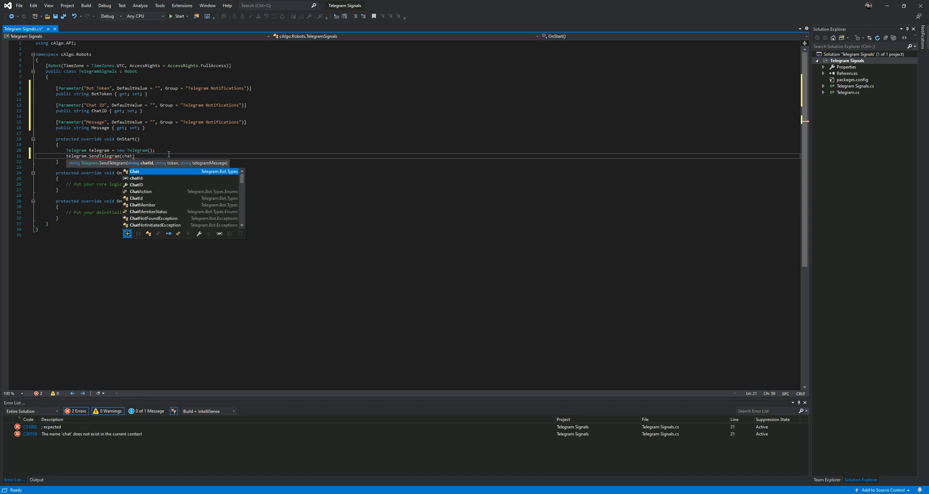
pyautogui.press('Down')
pyautogui.press('Tab')
pyautogui.write(', ')
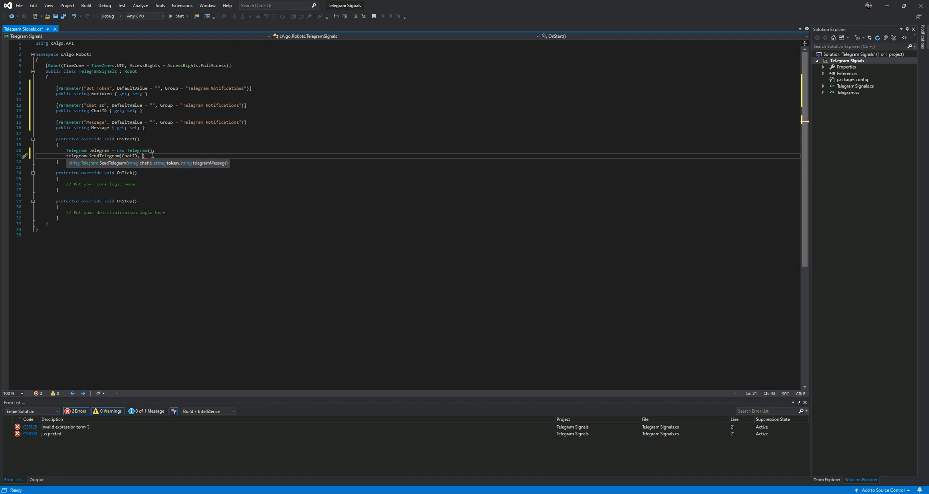
pyautogui.write('botto')
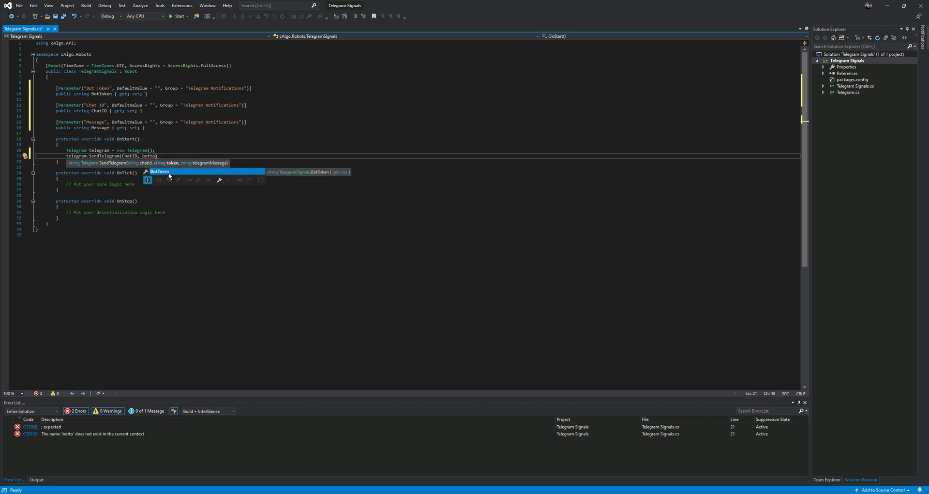
pyautogui.press('Tab')
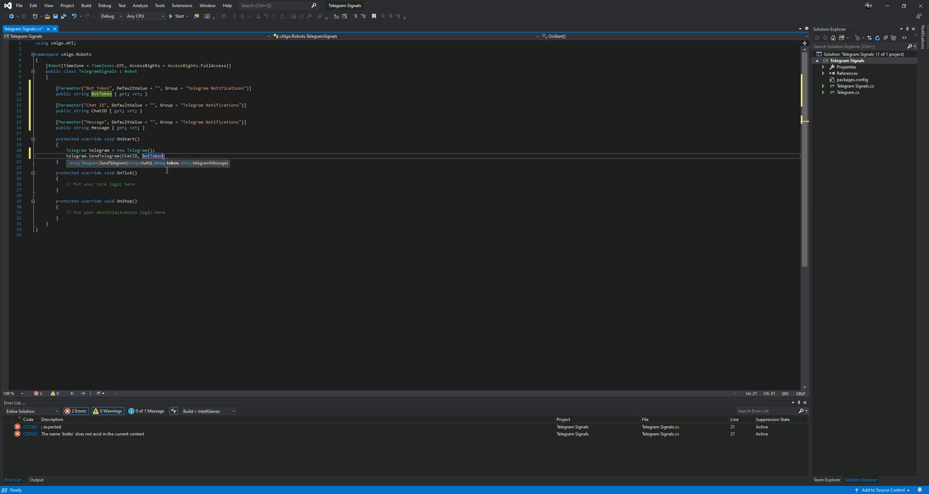
pyautogui.press('Escape')
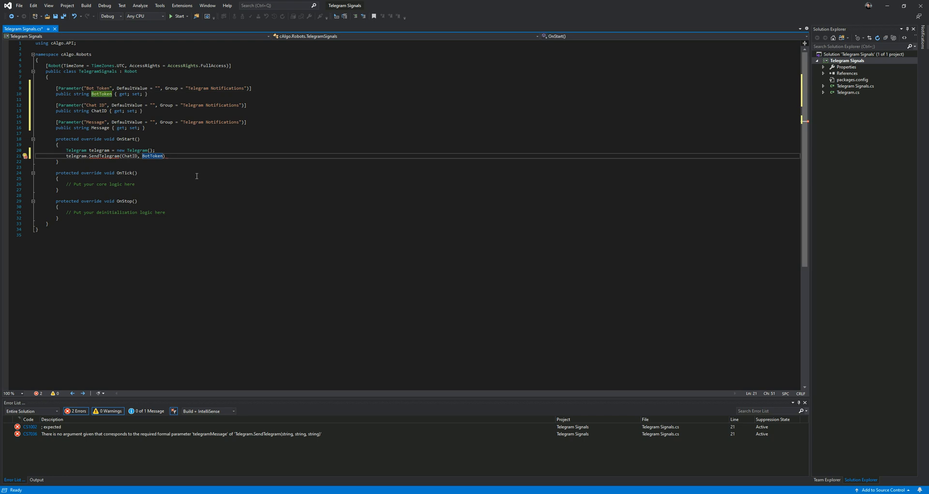
pyautogui.write(', mee')
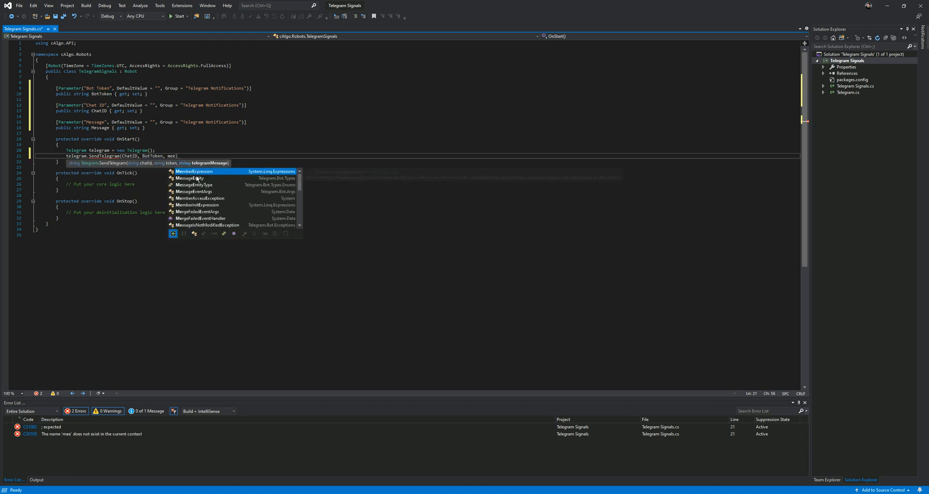
pyautogui.press('BackSpace')
pyautogui.write('s')
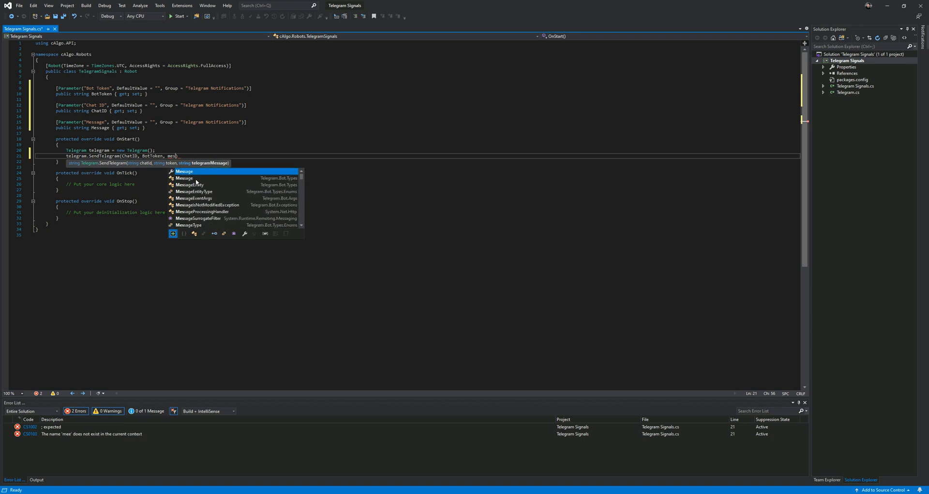
pyautogui.write('s')
pyautogui.press('Down')
pyautogui.press('Tab')
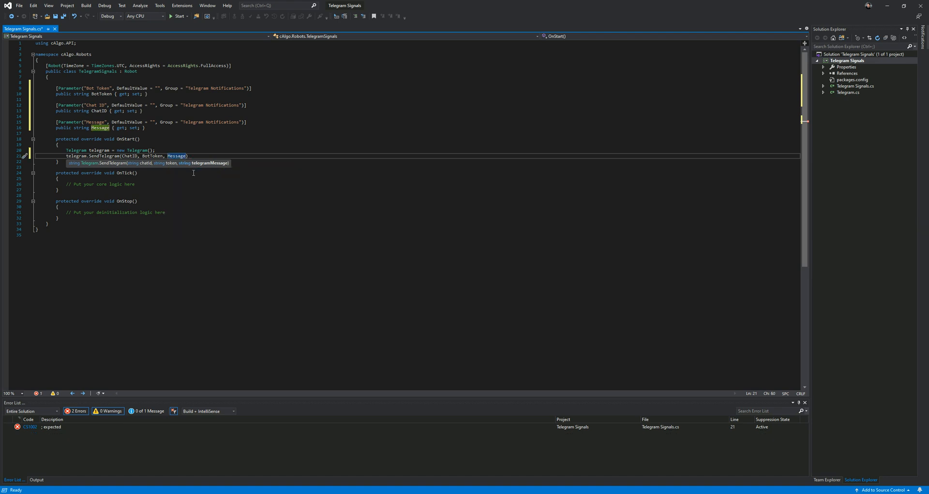
pyautogui.write(')')
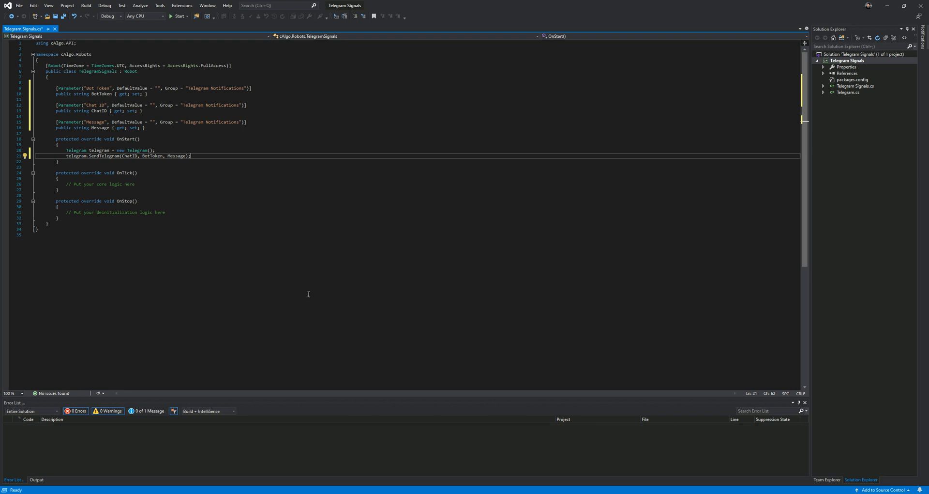
# Save the edited robot code and check back and forth between cTrader and Visual Studio
pyautogui.hotkey('ctrl', 's')
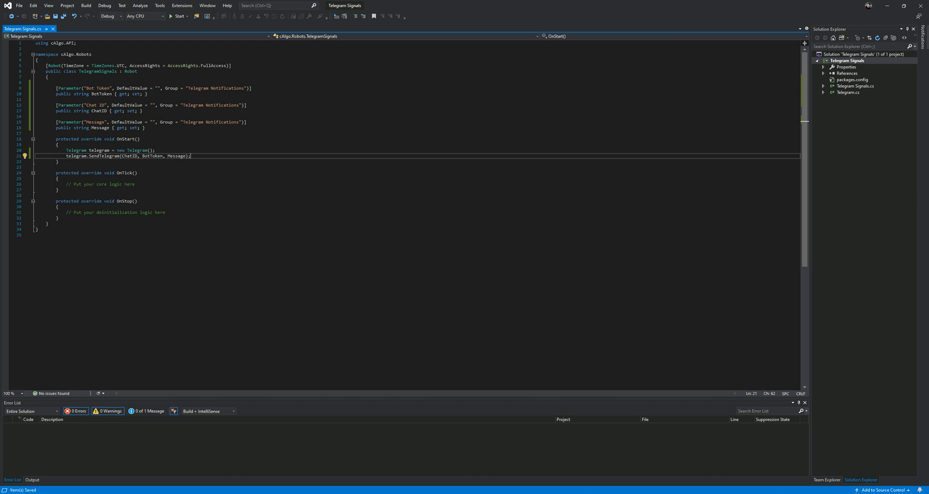
pyautogui.hotkey('alt', 'Tab')
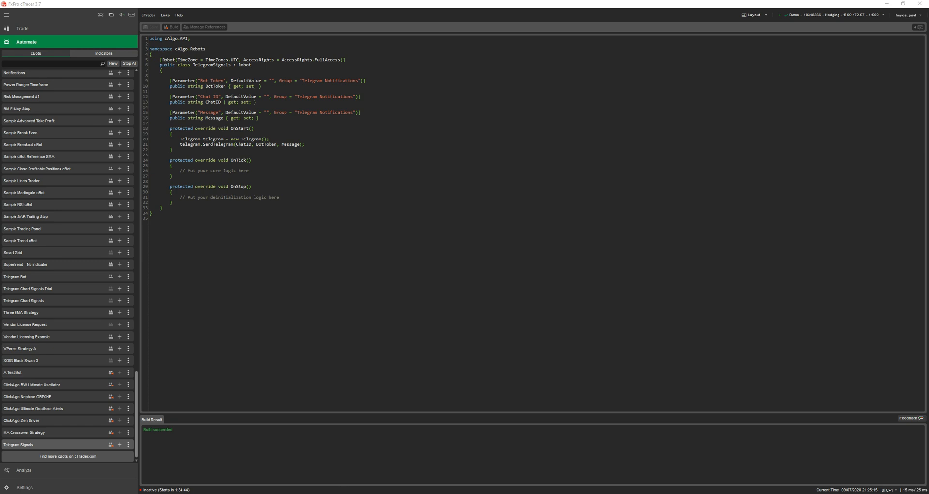
pyautogui.hotkey('alt', 'Tab')
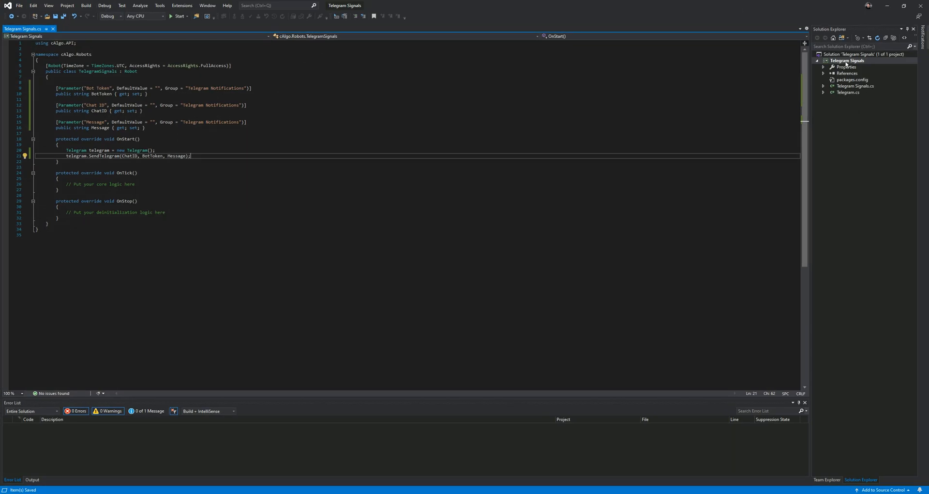
# Build the Telegram Signals project and put Visual Studio away to reveal cTrader
pyautogui.click(846, 61)
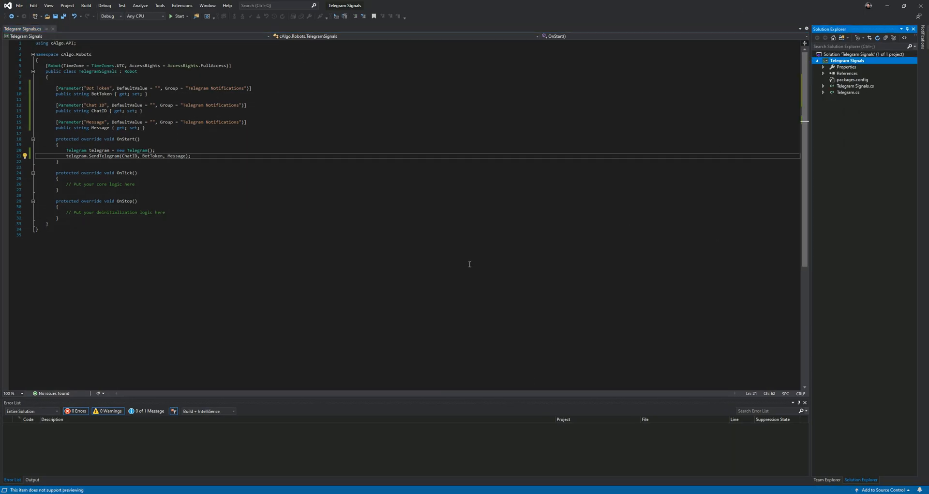
pyautogui.hotkey('ctrl', 'shift', 'b')
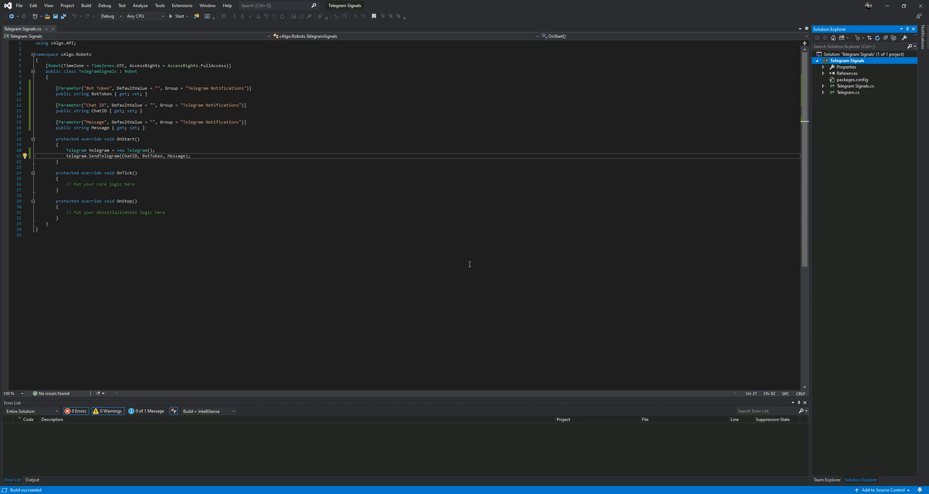
pyautogui.click(888, 6)
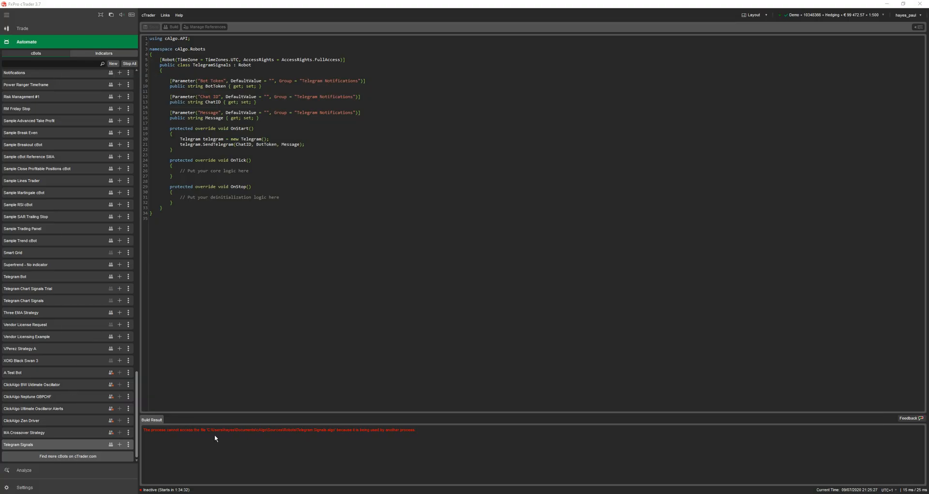
# Rebuild the Telegram Signals cBot in cTrader and move the Telegram chat window left over the editor
pyautogui.click(111, 445)
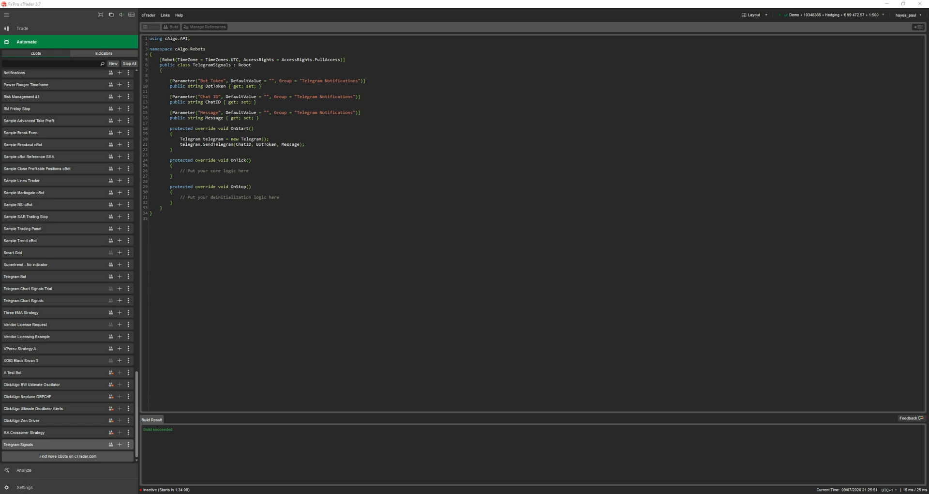
pyautogui.moveTo(788, 45); pyautogui.dragTo(600, 63)
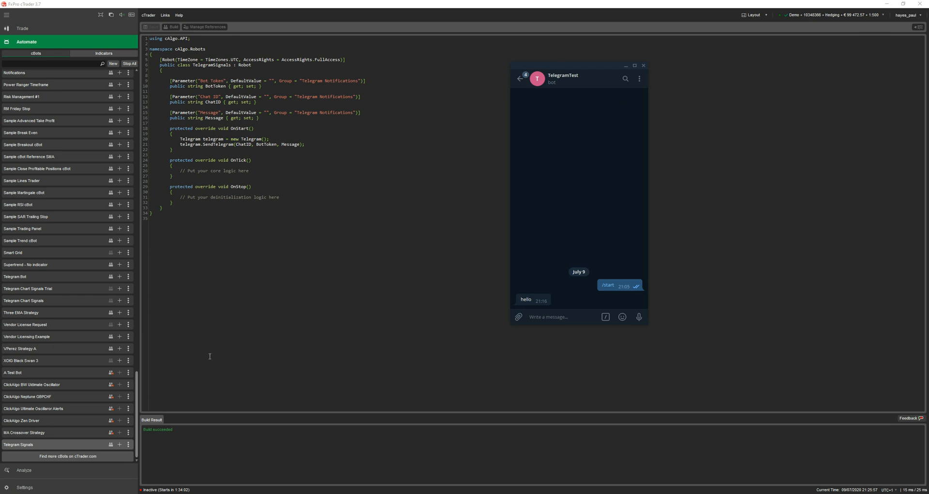
# Add a USDCHF instance of Telegram Signals and dock its Parameters panel on the left
pyautogui.click(120, 444)
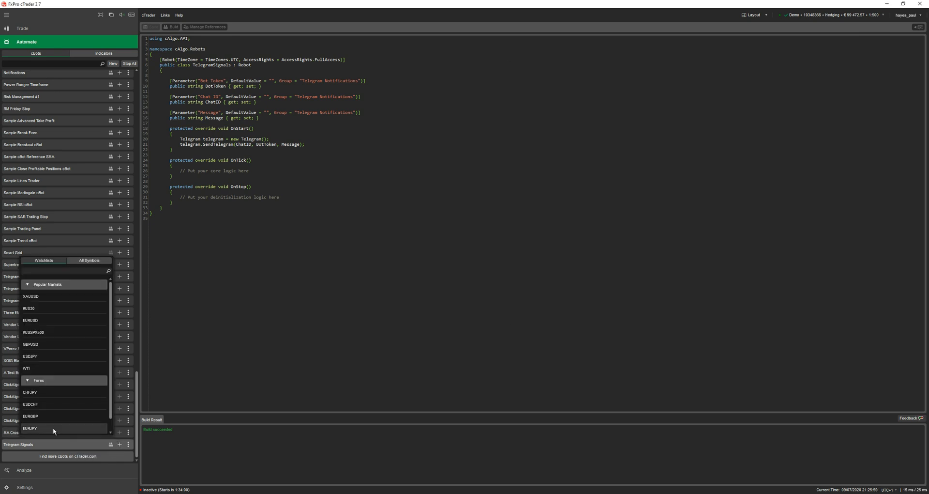
pyautogui.click(30, 404)
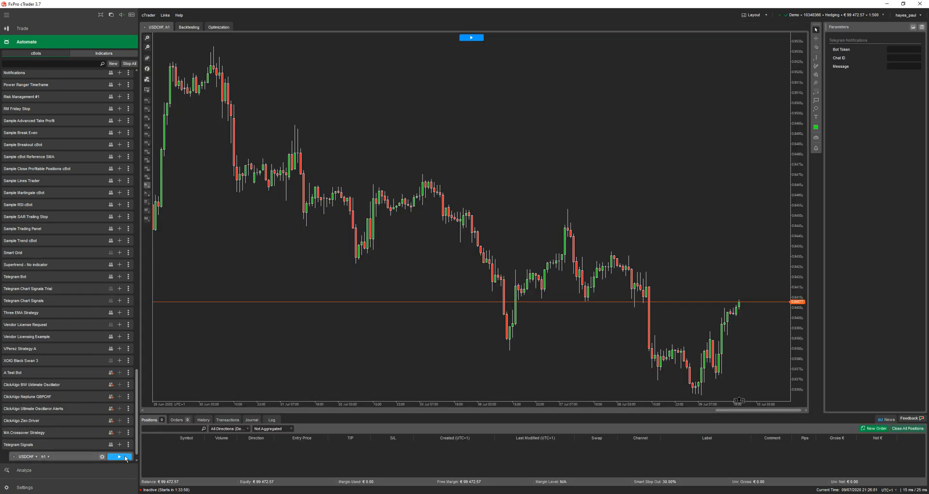
pyautogui.click(121, 457)
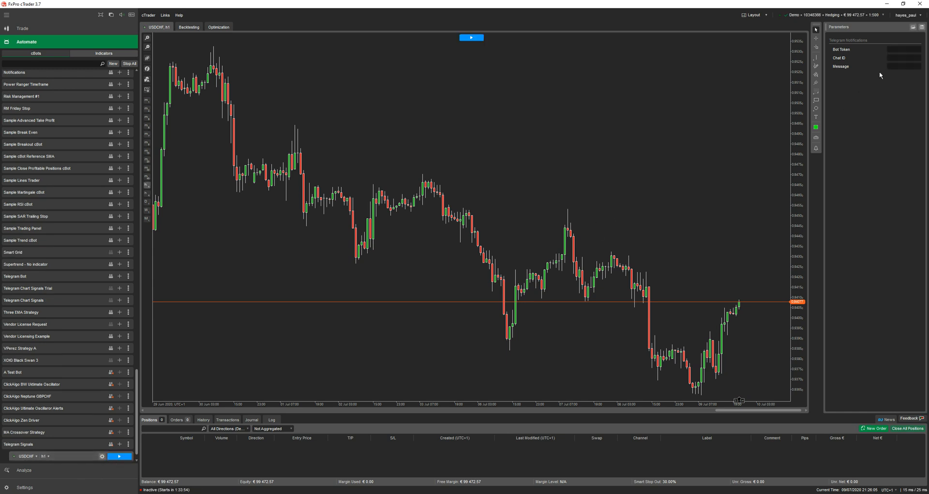
pyautogui.moveTo(856, 28); pyautogui.dragTo(190, 65)
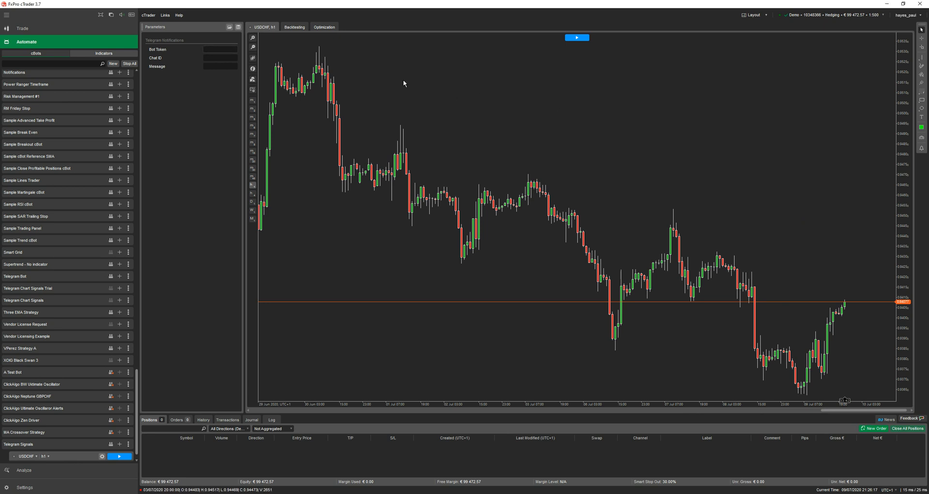
# Paste the bot token and chat ID, enter the message hello, and bring up the Telegram chat
pyautogui.click(219, 52)
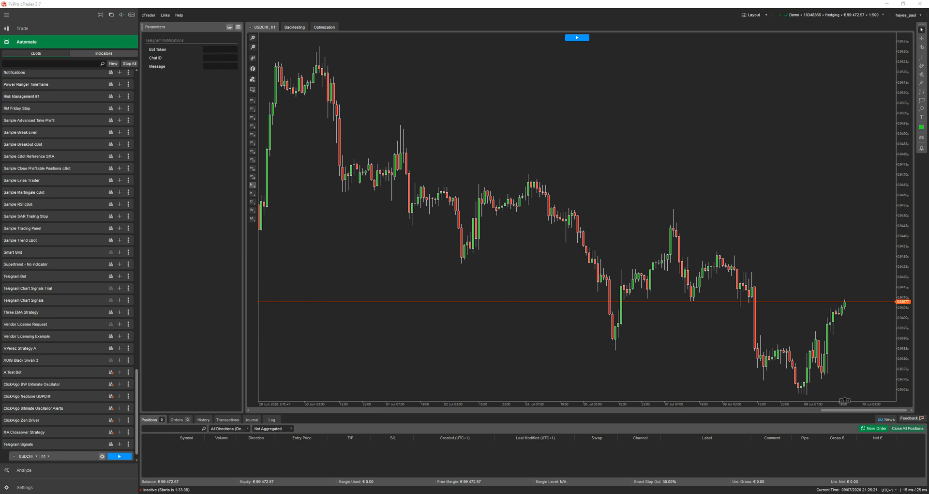
pyautogui.hotkey('ctrl', 'v')
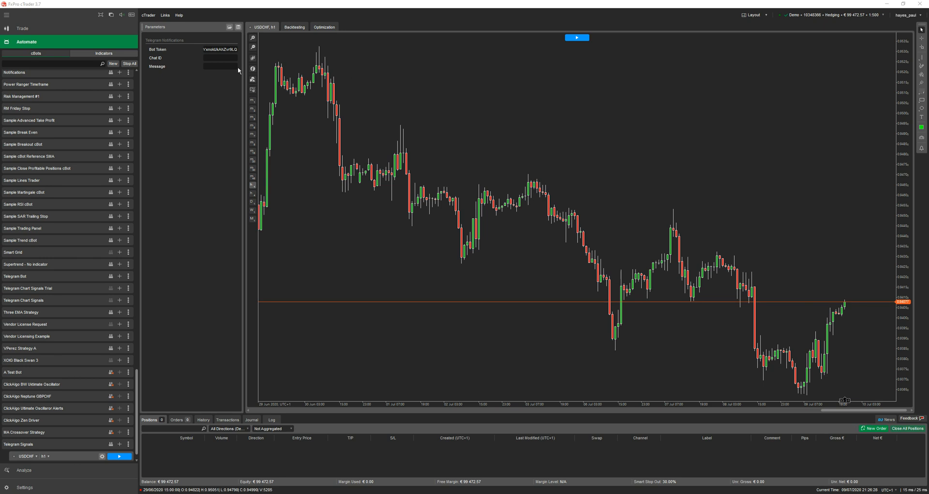
pyautogui.click(218, 58)
pyautogui.hotkey('ctrl', 'v')
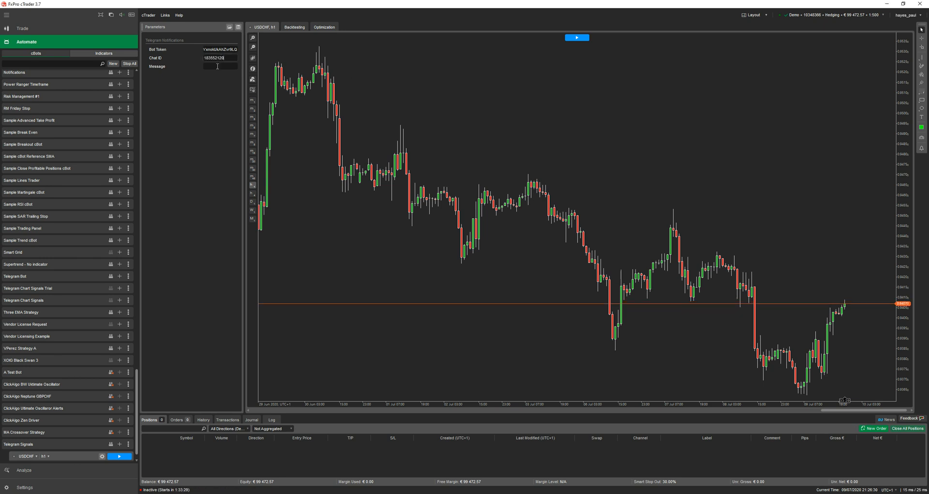
pyautogui.click(218, 66)
pyautogui.write('hello')
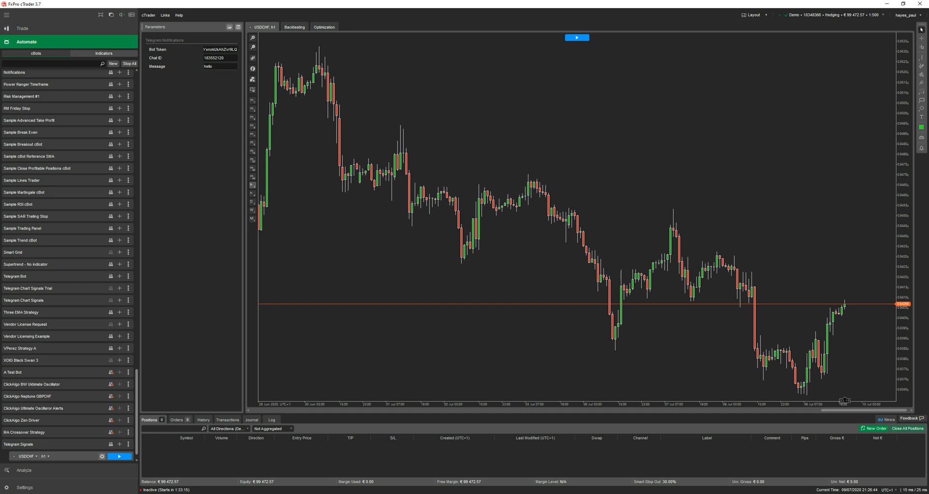
pyautogui.hotkey('alt', 'Tab')
# Start the instance, confirm the hello message in the Telegram chat, then stop the running cBot
pyautogui.click(117, 456)
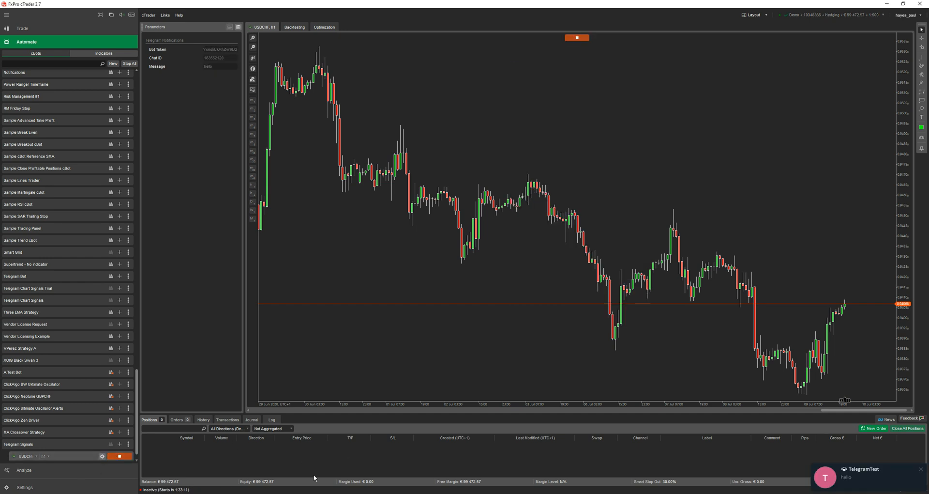
pyautogui.hotkey('alt', 'Tab')
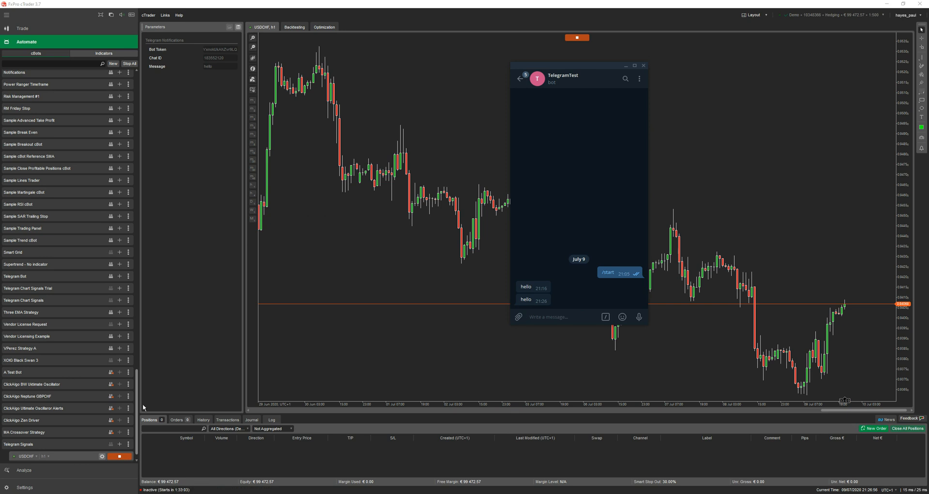
pyautogui.click(119, 455)
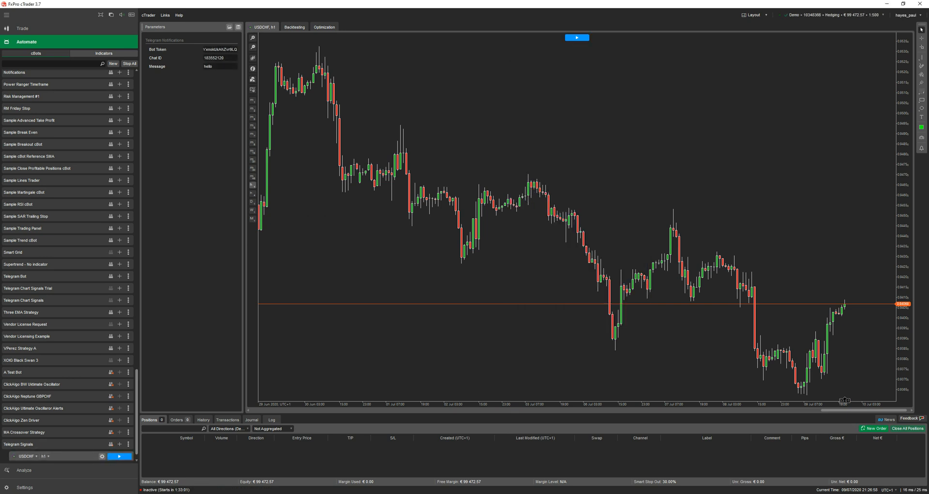
# Cut the SendTelegram call out of OnStart and remove the leftover empty line
pyautogui.click(67, 443)
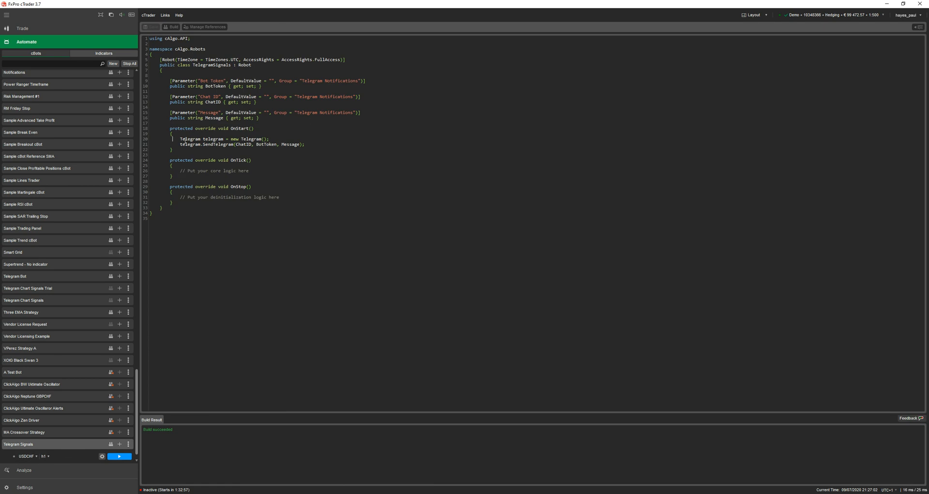
pyautogui.moveTo(174, 138); pyautogui.dragTo(329, 143)
pyautogui.click(305, 144)
pyautogui.moveTo(179, 144); pyautogui.dragTo(311, 144)
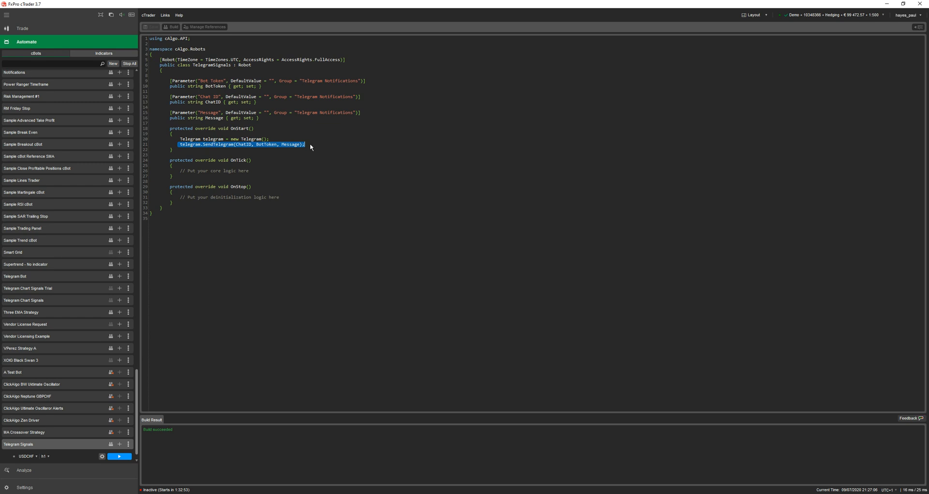
pyautogui.press('Delete')
pyautogui.moveTo(181, 144); pyautogui.dragTo(150, 145)
pyautogui.press('Delete')
pyautogui.press('BackSpace')
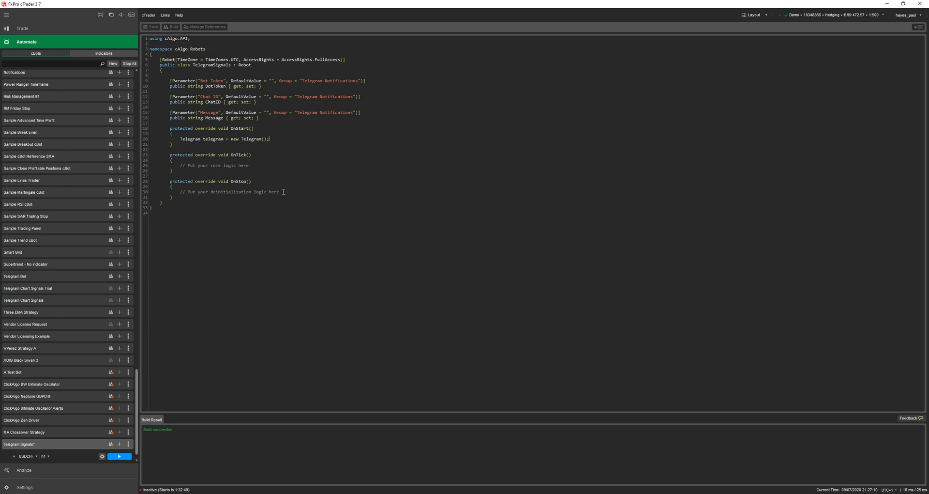
# Paste the SendTelegram call into OnStop after the deinitialization comment and select Message
pyautogui.click(299, 192)
pyautogui.press('Return')
pyautogui.write('telegram.SendTelegram(ChatID, BotToken, Message);')
pyautogui.doubleClick(296, 197)
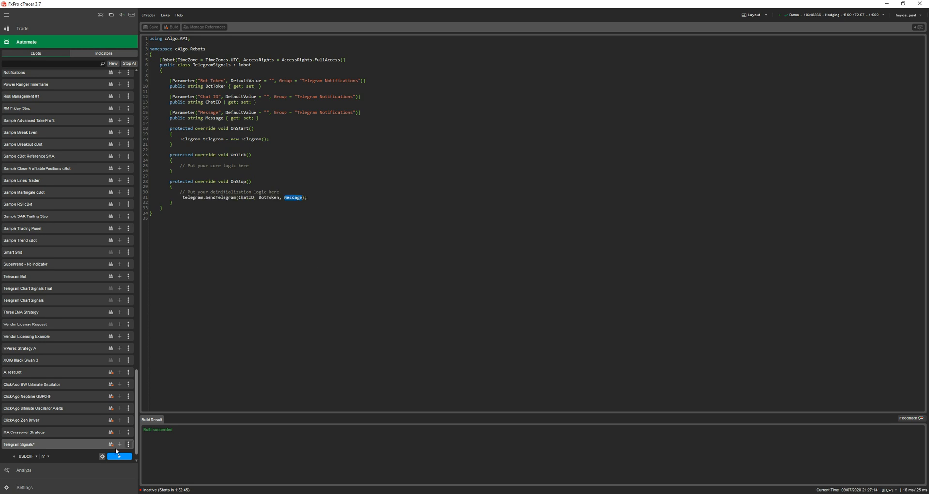
# Start and stop the USDCHF instance so the stop message is sent, then return to the cBot code
pyautogui.click(80, 454)
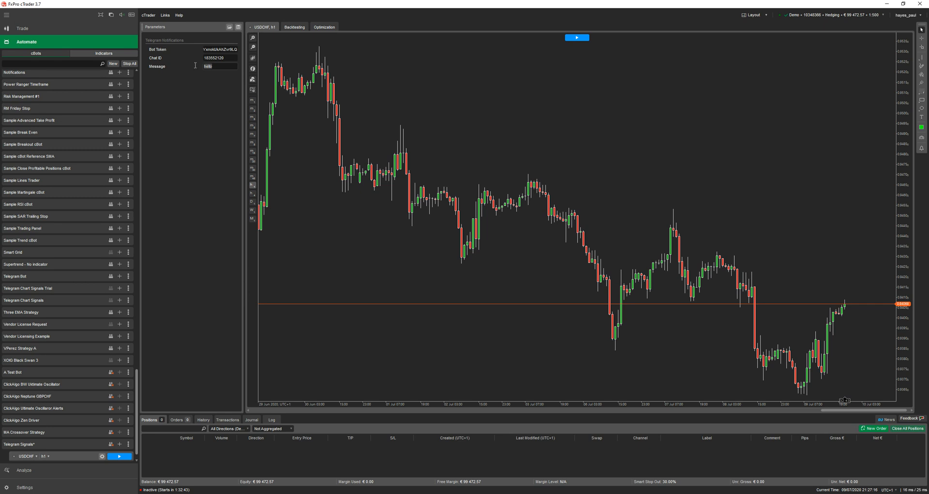
pyautogui.write('th')
pyautogui.write('s stop')
pyautogui.write('ped')
pyautogui.click(118, 457)
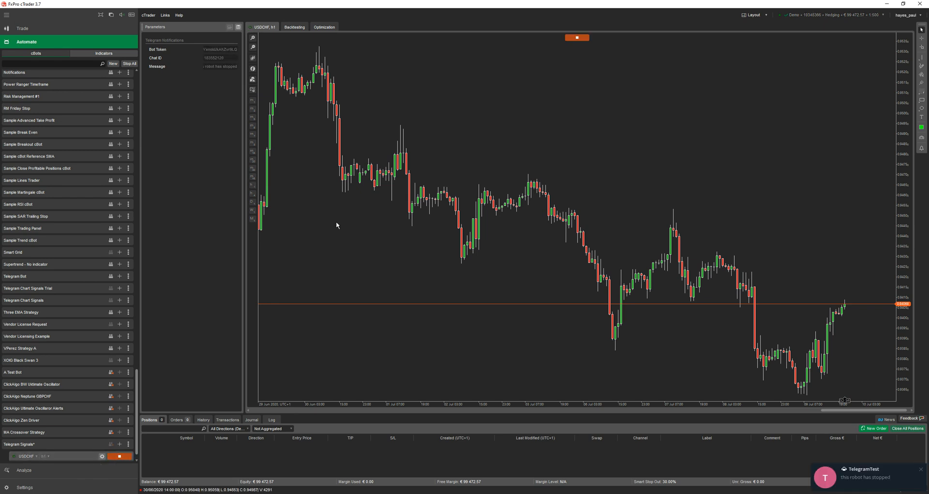
pyautogui.click(119, 456)
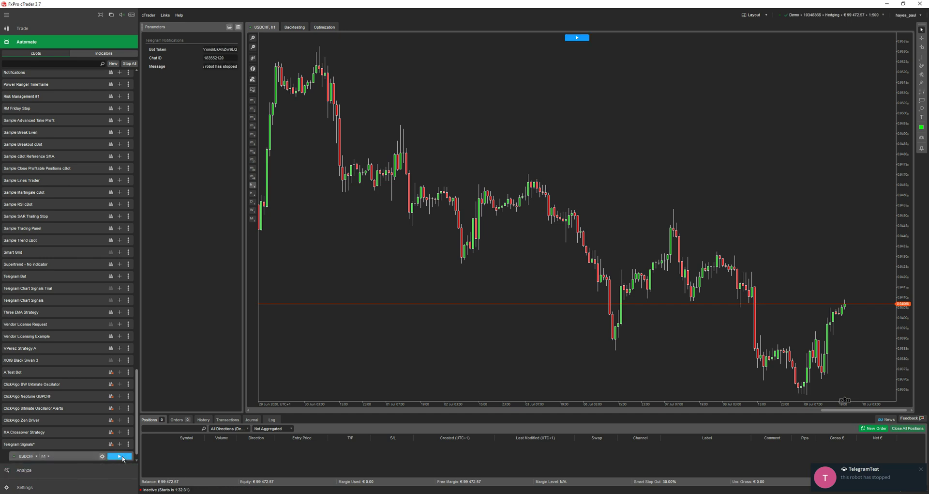
pyautogui.click(92, 443)
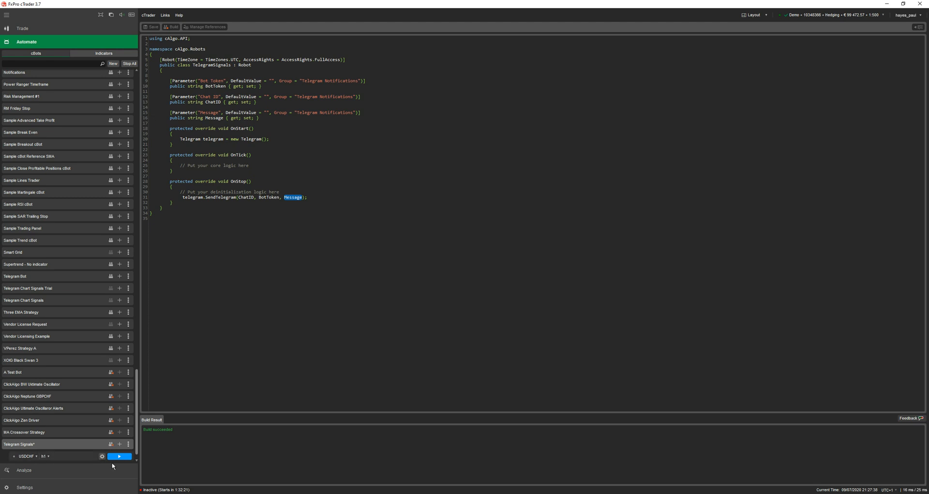
# Build the Telegram Signals cBot, which fails because 'telegram' does not exist in the current context
pyautogui.click(111, 444)
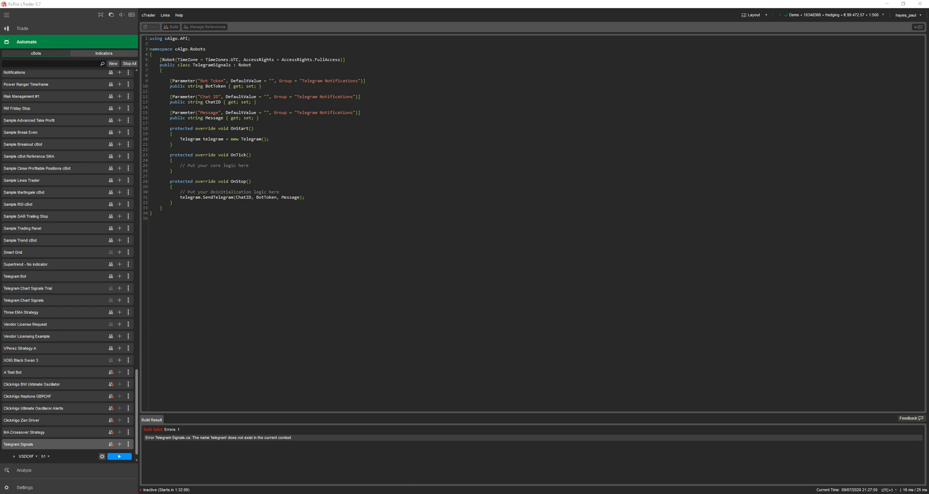
# In Visual Studio, add the class-level field 'Telegram telegram;' above OnStart
pyautogui.hotkey('alt', 'Tab')
pyautogui.click(262, 202)
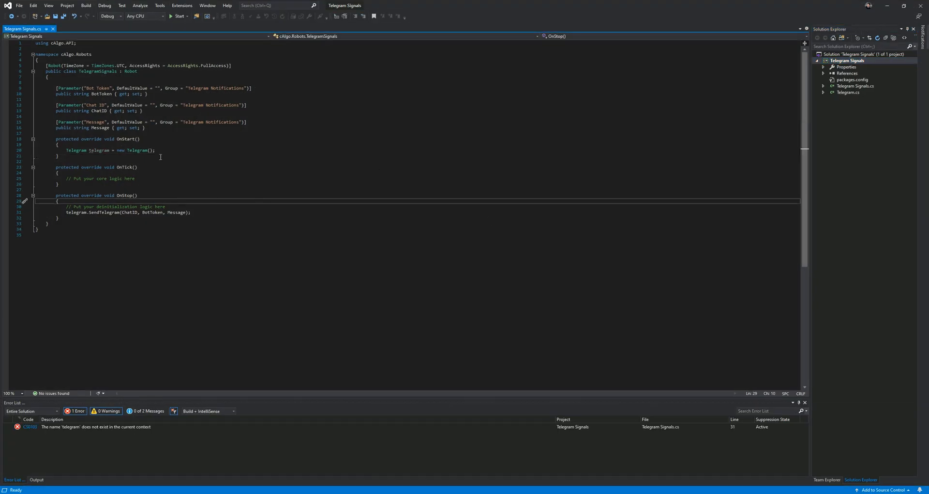
pyautogui.moveTo(67, 150); pyautogui.dragTo(113, 150)
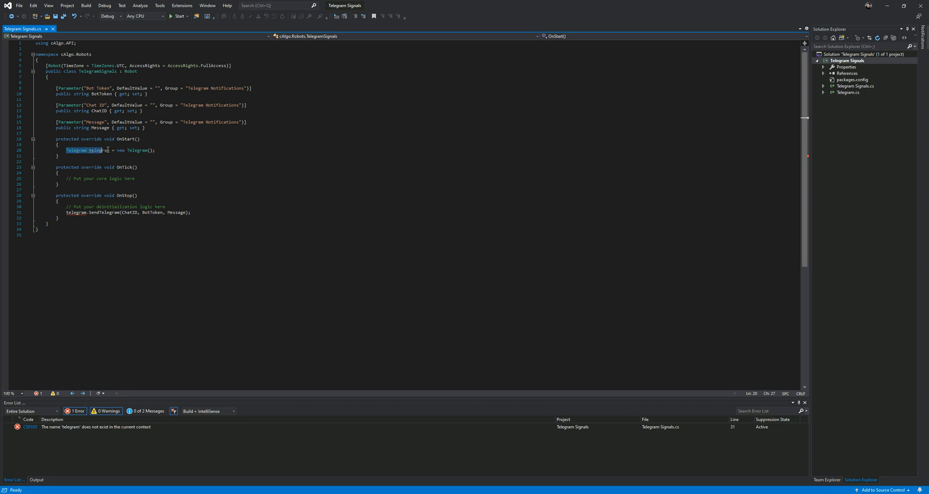
pyautogui.moveTo(99, 150)
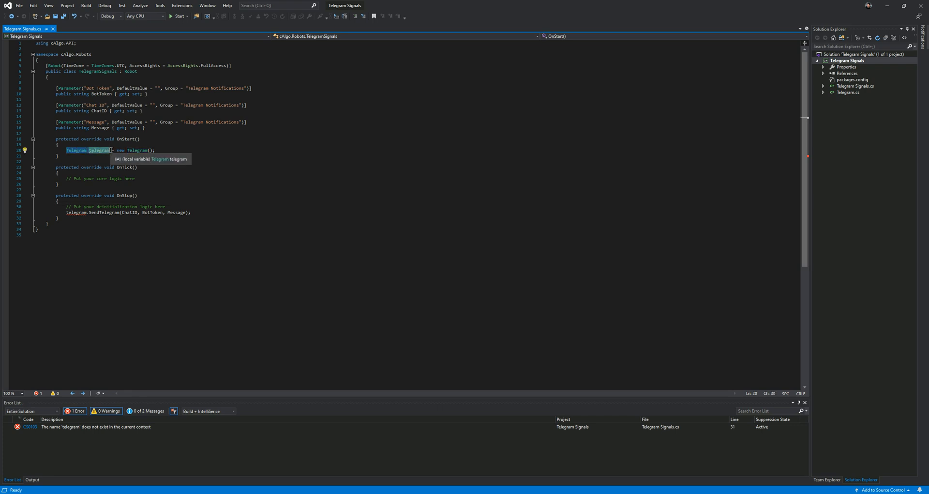
pyautogui.click(109, 133)
pyautogui.press('Return')
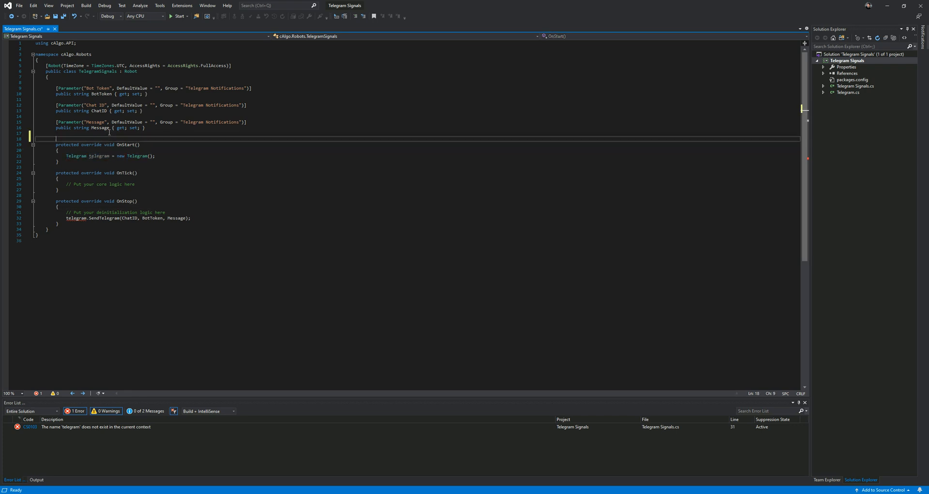
pyautogui.write('Telegram telegram')
pyautogui.press('Return')
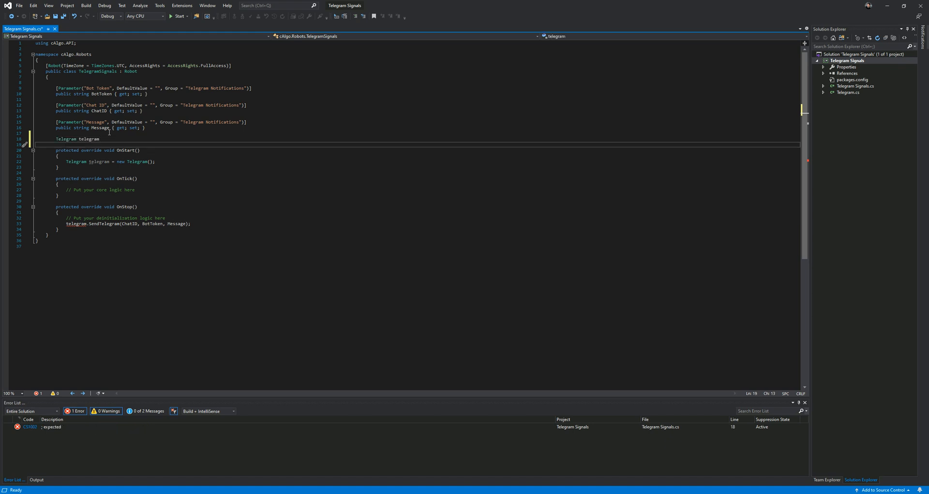
pyautogui.press('BackSpace')
pyautogui.write(';')
# Delete the Telegram type prefix in OnStart so it assigns the field instead of a local
pyautogui.click(75, 161)
pyautogui.doubleClick(75, 161)
pyautogui.press('Delete')
pyautogui.press('Delete')
pyautogui.click(83, 139)
pyautogui.click(153, 200)
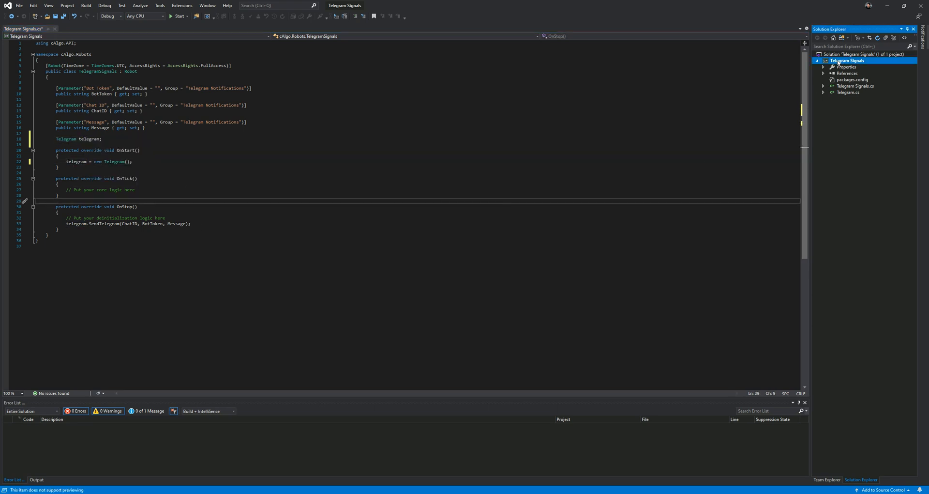
# Build the cBot project without errors and return to cTrader
pyautogui.rightClick(846, 60)
pyautogui.press('Escape')
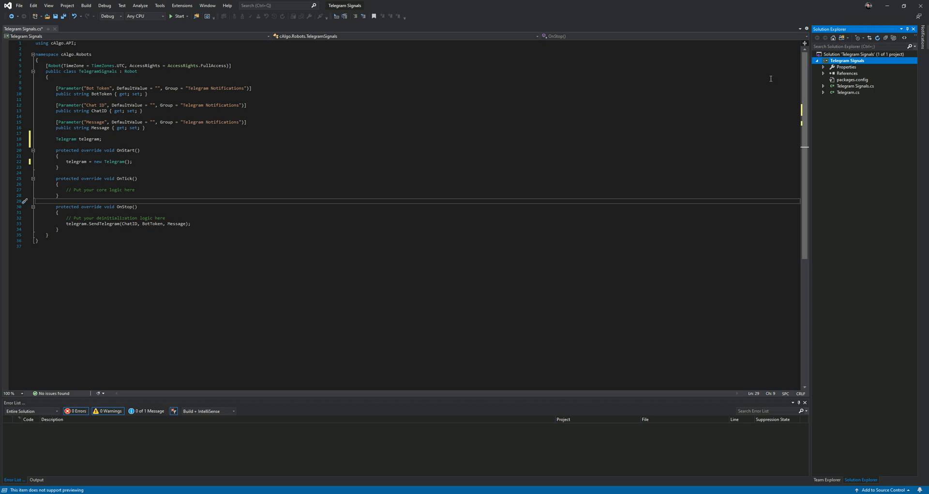
pyautogui.hotkey('ctrl', 'shift', 'b')
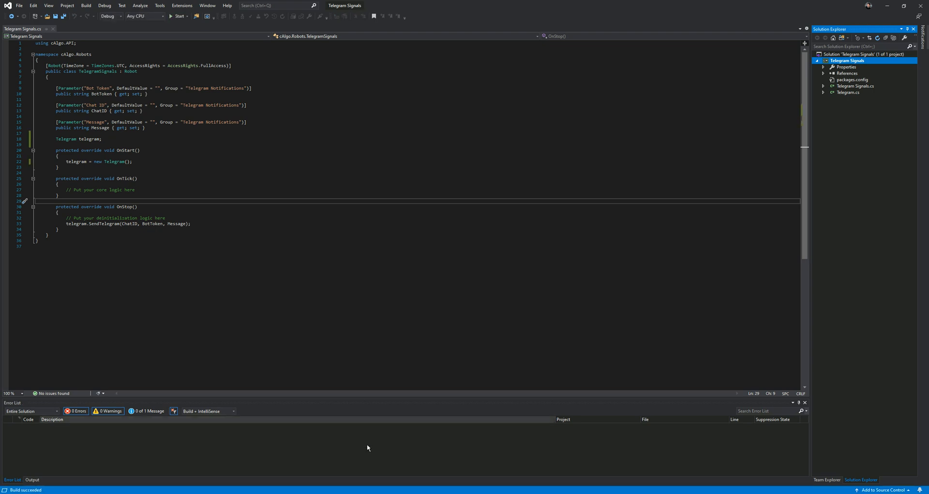
pyautogui.hotkey('alt', 'Tab')
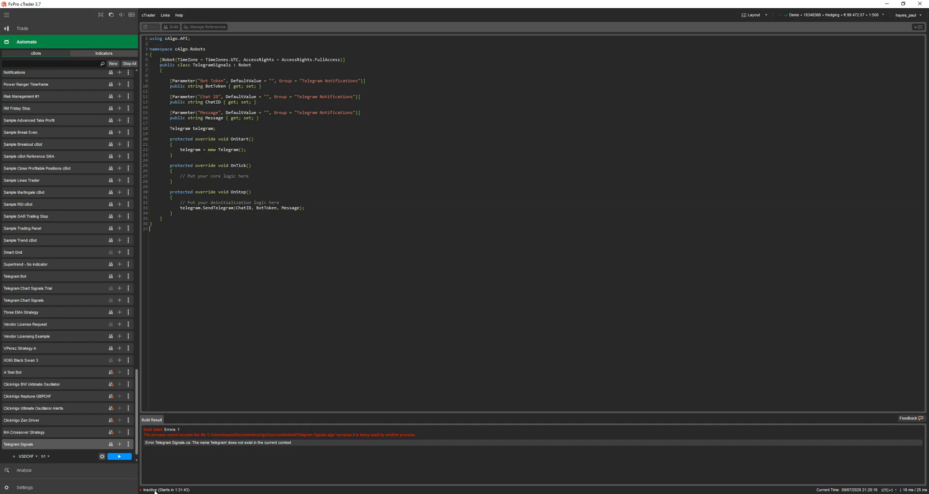
# Rebuild the revised Telegram Signals code successfully and start the USDCHF instance running
pyautogui.click(111, 444)
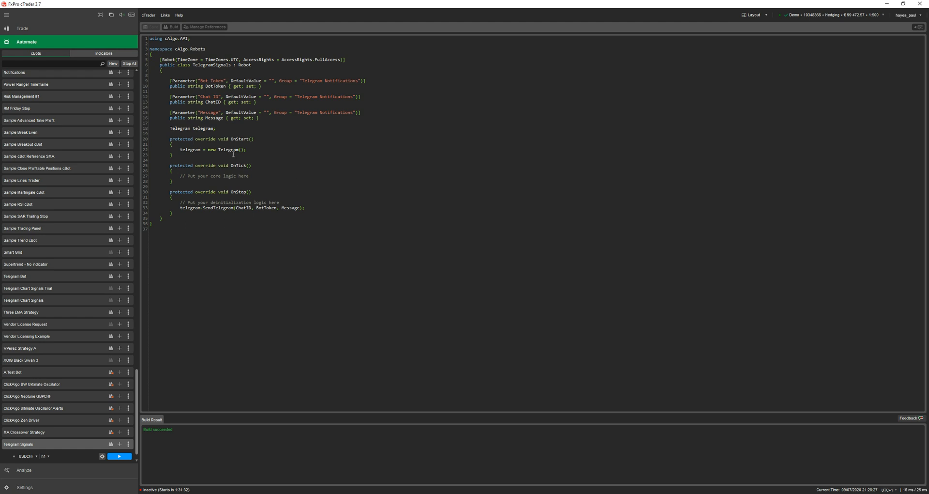
pyautogui.moveTo(247, 149); pyautogui.dragTo(179, 149)
pyautogui.moveTo(180, 207); pyautogui.dragTo(301, 209)
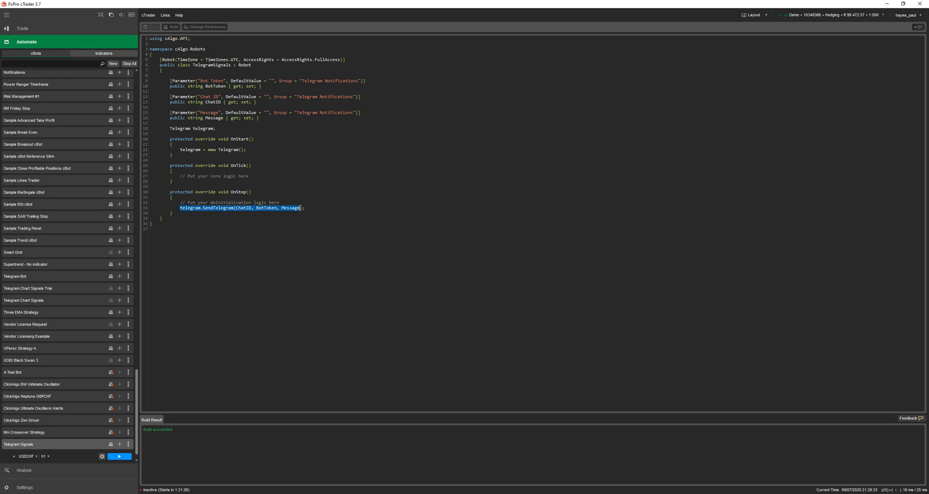
pyautogui.click(305, 225)
pyautogui.click(119, 456)
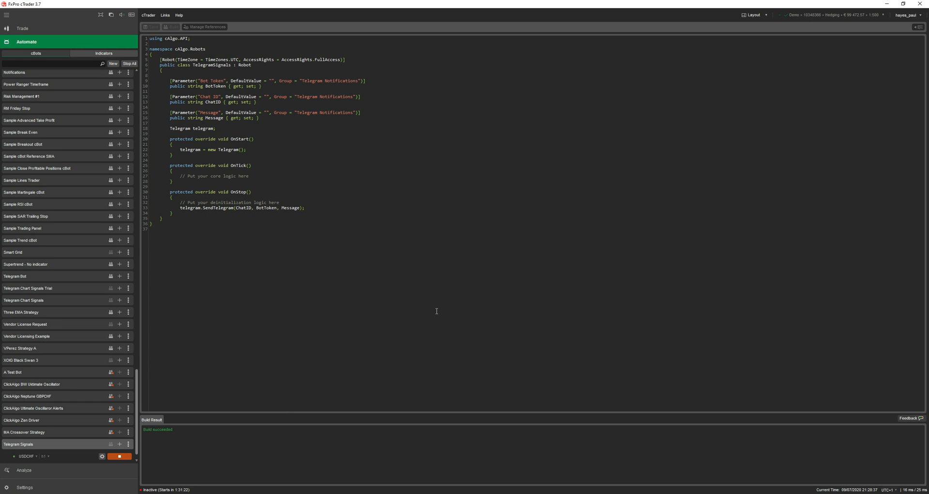
# Stop the cBot on USDCHF, restart it and stop it again so each stop sends the Telegram message
pyautogui.click(119, 456)
pyautogui.click(44, 454)
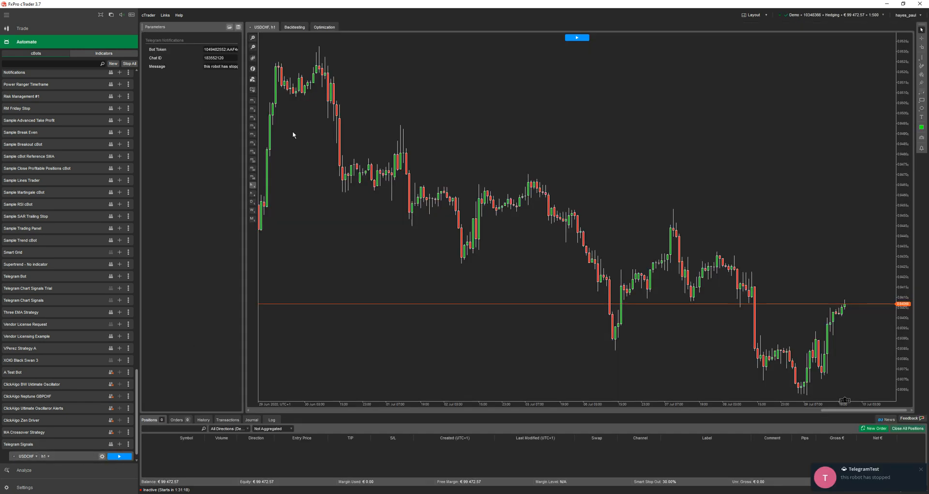
pyautogui.click(123, 456)
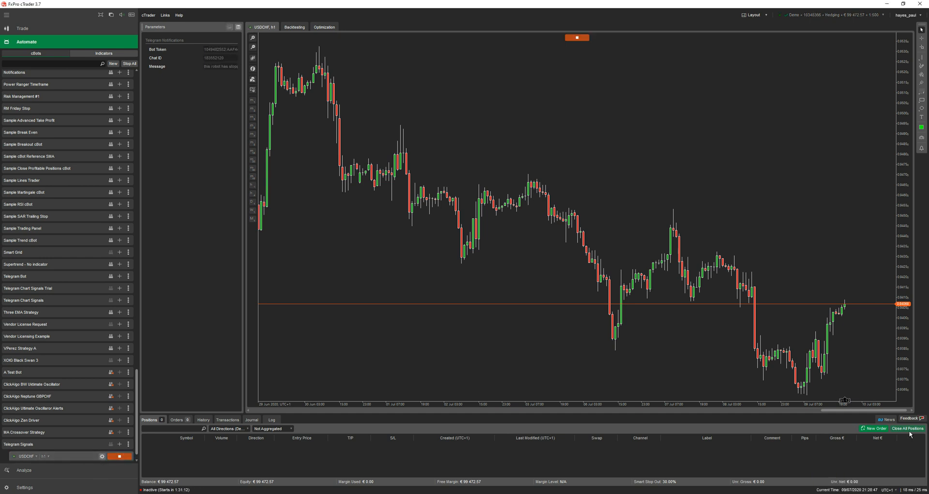
pyautogui.click(119, 456)
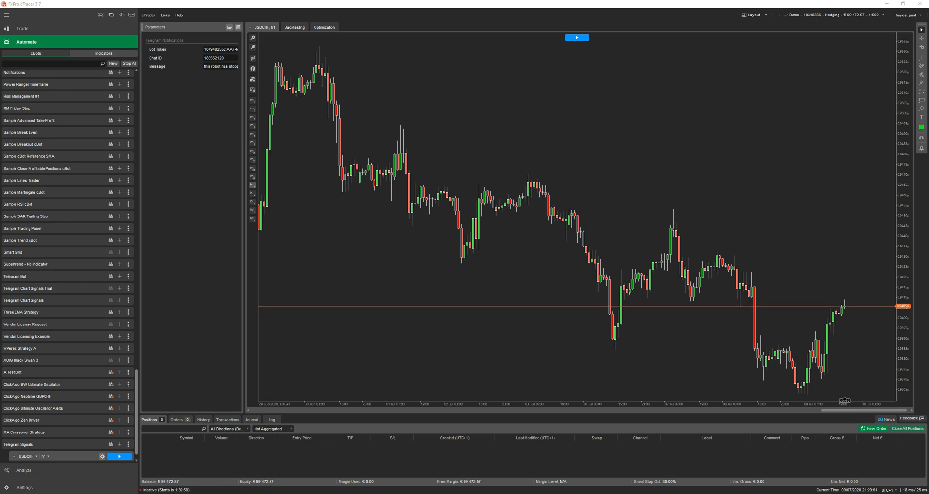
pyautogui.hotkey('alt', 'Tab')
pyautogui.scroll(-3, 417, 305)
pyautogui.scroll(-1, 418, 307)
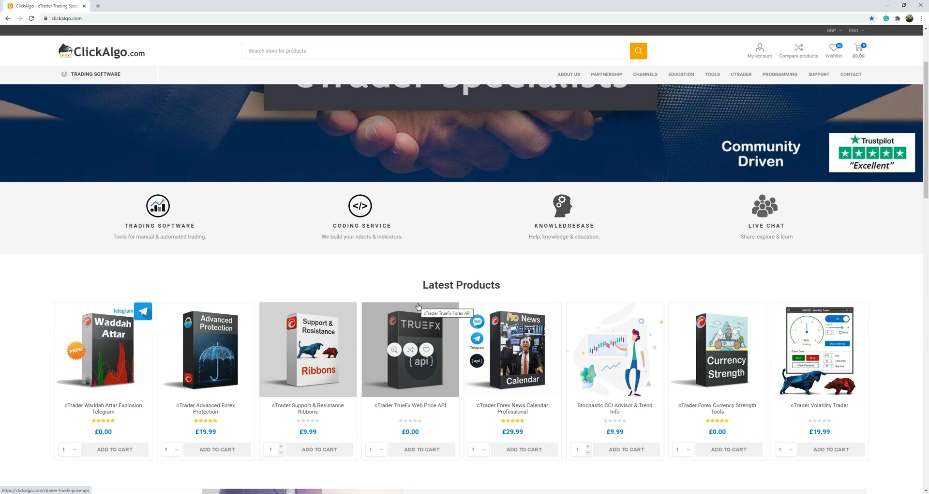
pyautogui.scroll(-2, 308, 242)
pyautogui.scroll(-4, 308, 242)
pyautogui.scroll(-4, 308, 241)
pyautogui.scroll(-4, 308, 242)
pyautogui.scroll(-2, 307, 242)
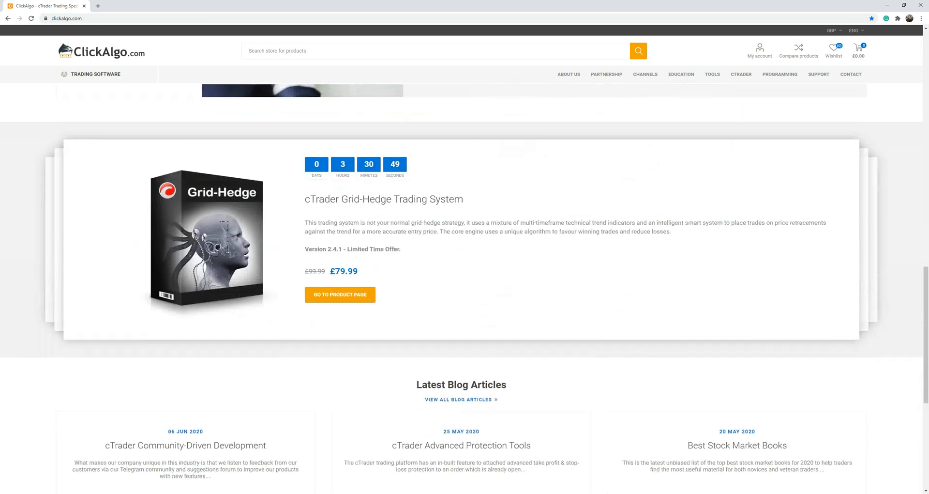
# Bring the ClickAlgo YouTube channel window on screen
pyautogui.moveTo(871, 30); pyautogui.dragTo(470, 8)
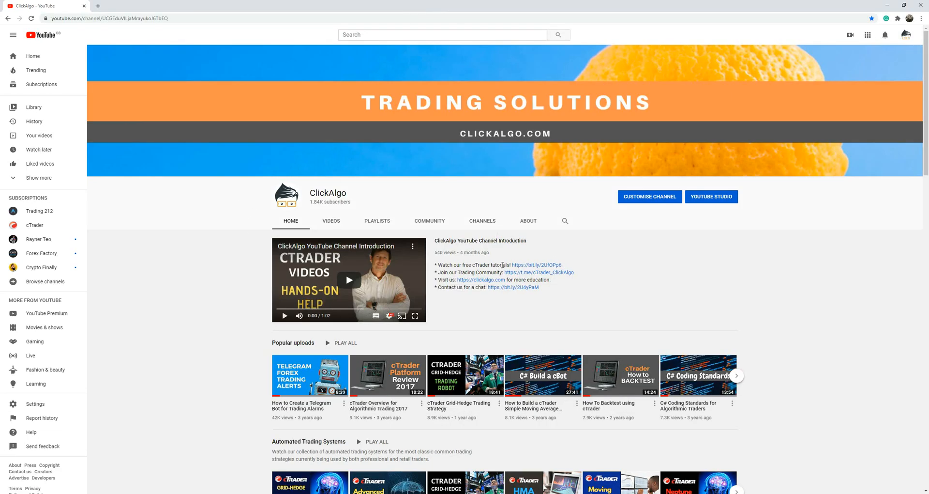
pyautogui.scroll(-4, 503, 265)
pyautogui.scroll(-3, 504, 266)
pyautogui.scroll(-3, 504, 267)
pyautogui.scroll(-4, 506, 267)
pyautogui.scroll(-2, 506, 266)
pyautogui.scroll(-2, 506, 266)
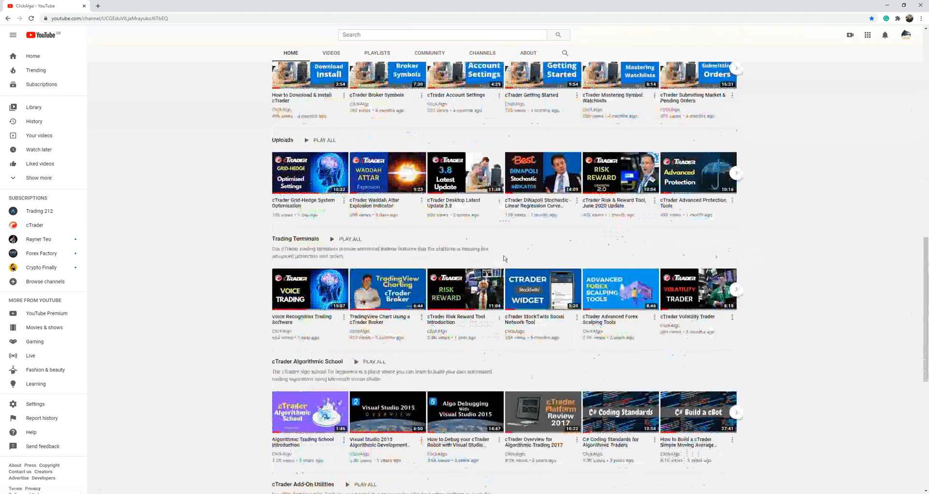